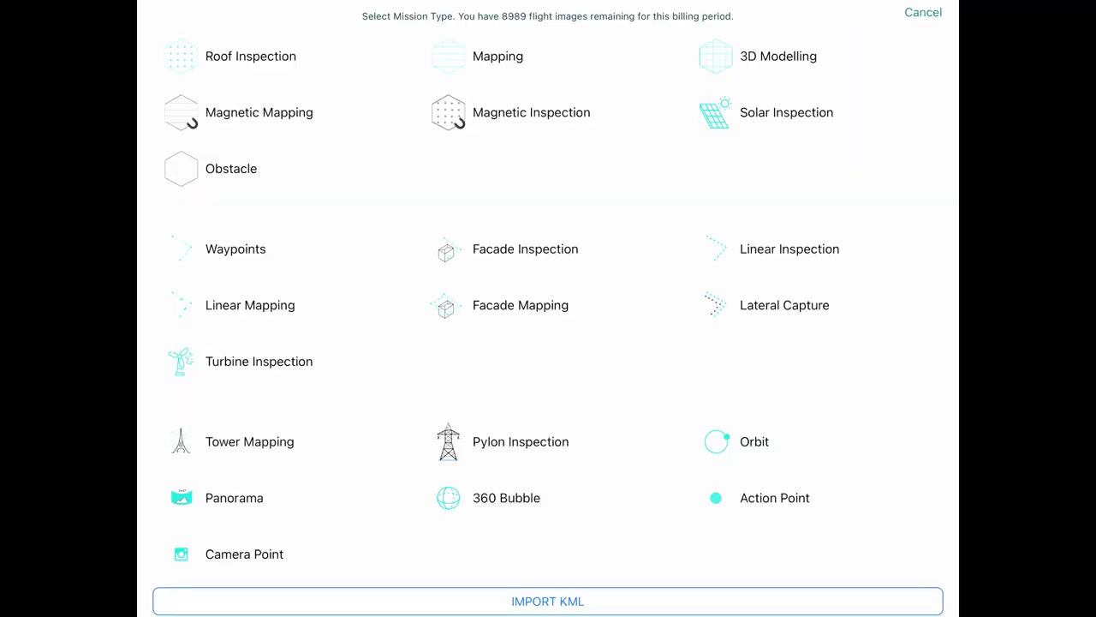
Step: Choose Tower Mapping as the mission type
{"action": "left_click", "coordinate": [741, 442]}
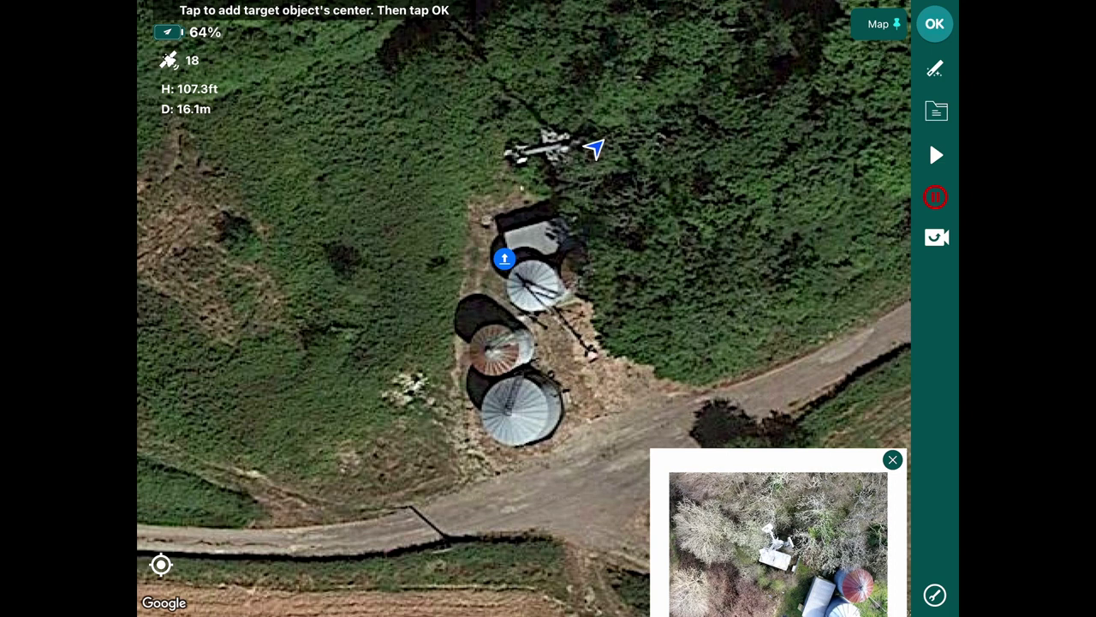
Step: Mark the tower's centre on the satellite map to create mission M1
{"action": "left_click", "coordinate": [597, 146]}
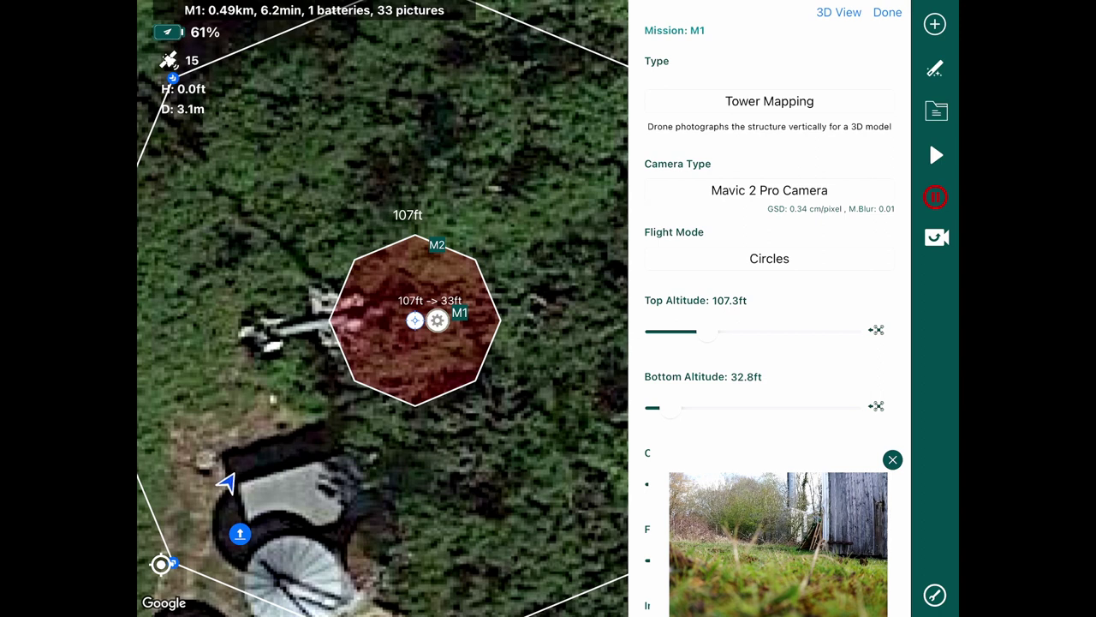
Step: Set M1's top altitude to 90 ft and bottom altitude to 72 ft
{"action": "left_click", "coordinate": [729, 300]}
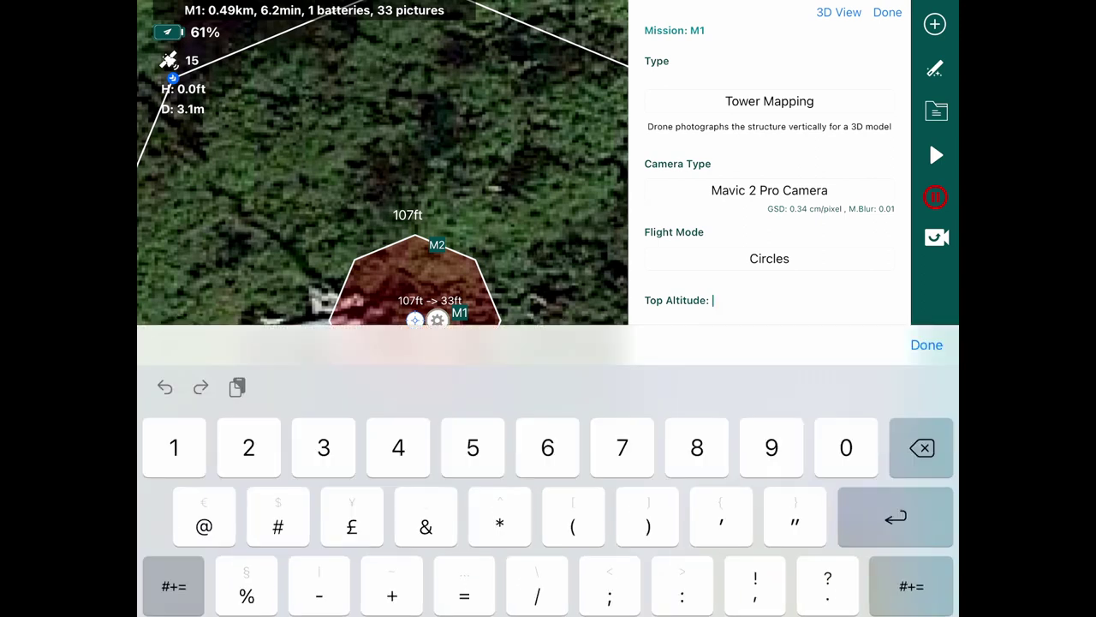
{"action": "type", "text": "90"}
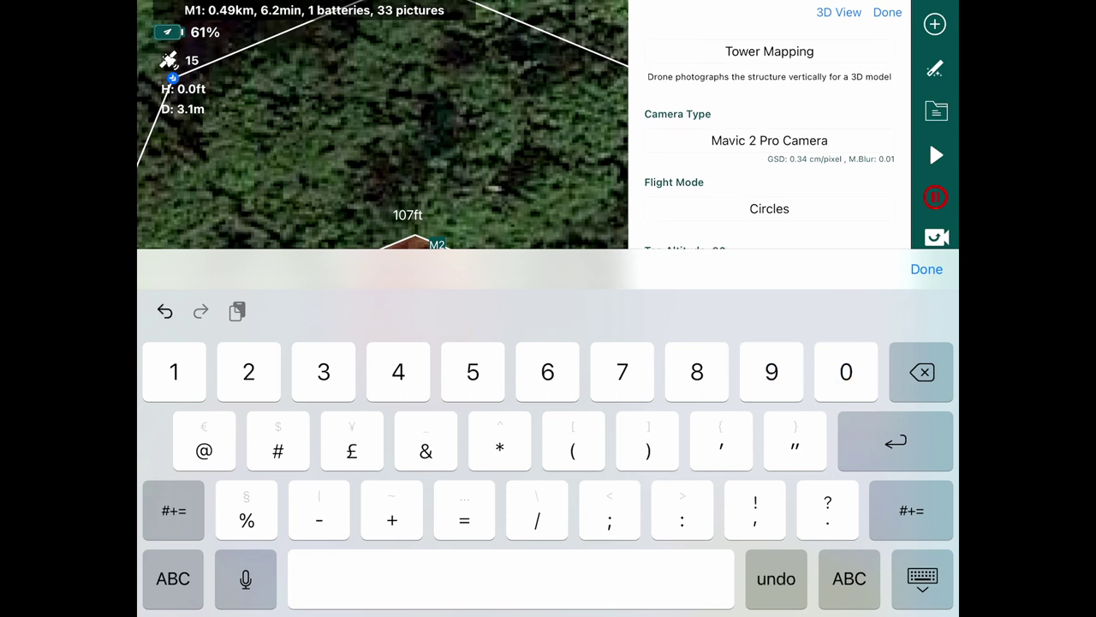
{"action": "key", "text": "Return"}
{"action": "left_click", "coordinate": [733, 327]}
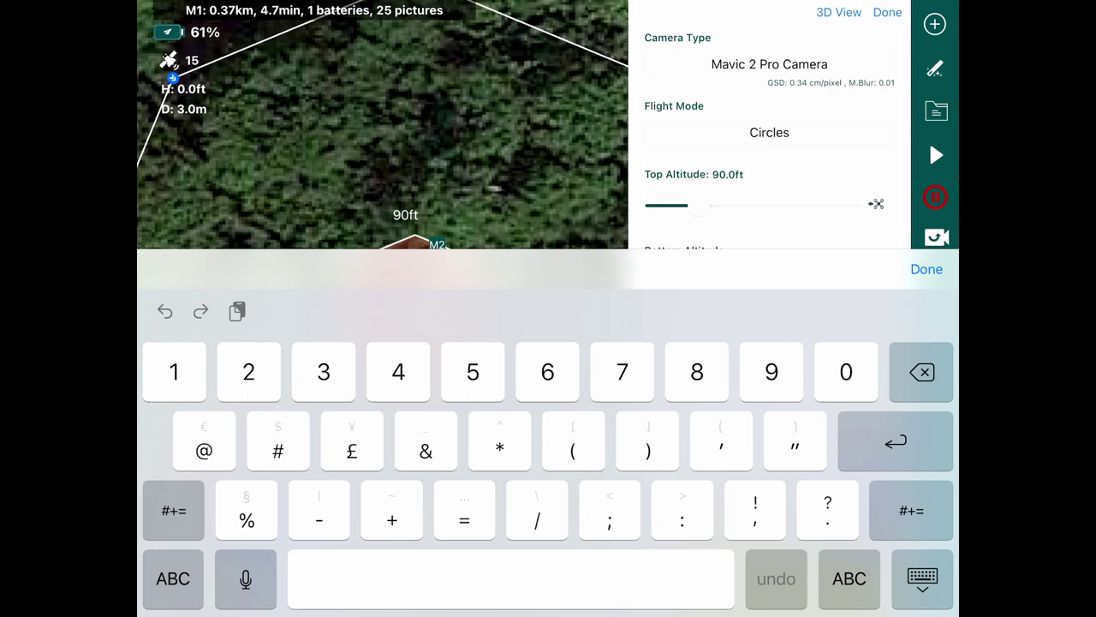
{"action": "type", "text": "72"}
{"action": "key", "text": "Return"}
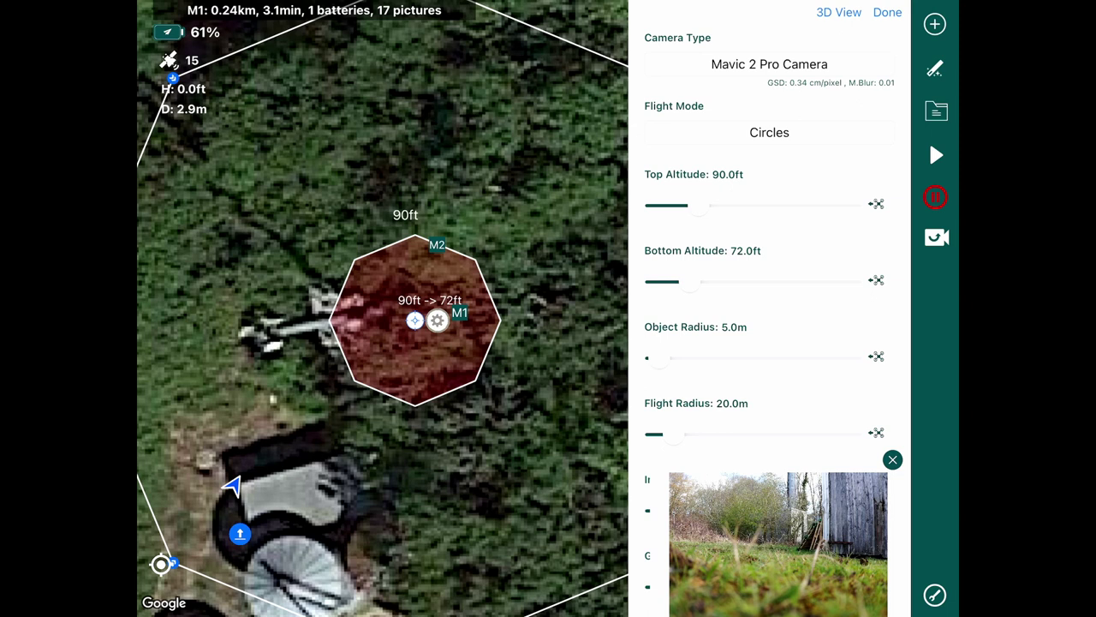
Step: Set the flight radius to 11.0m and the image overlap to 75%
{"action": "scroll", "coordinate": [769, 257], "scroll_direction": "down", "scroll_amount": 2}
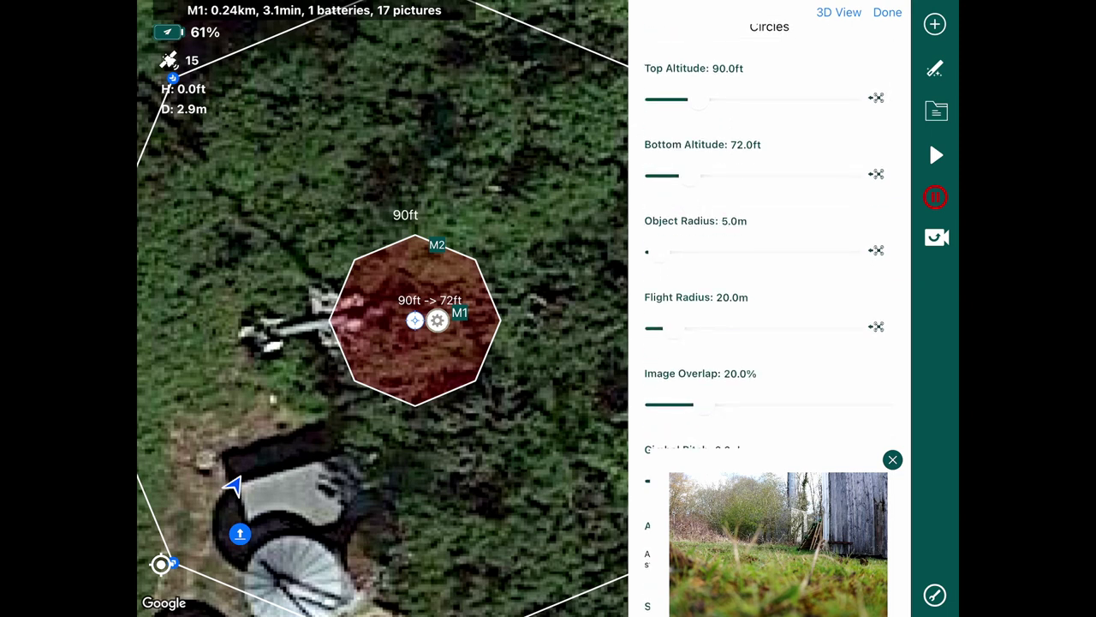
{"action": "left_click_drag", "start_coordinate": [658, 328], "coordinate": [648, 328]}
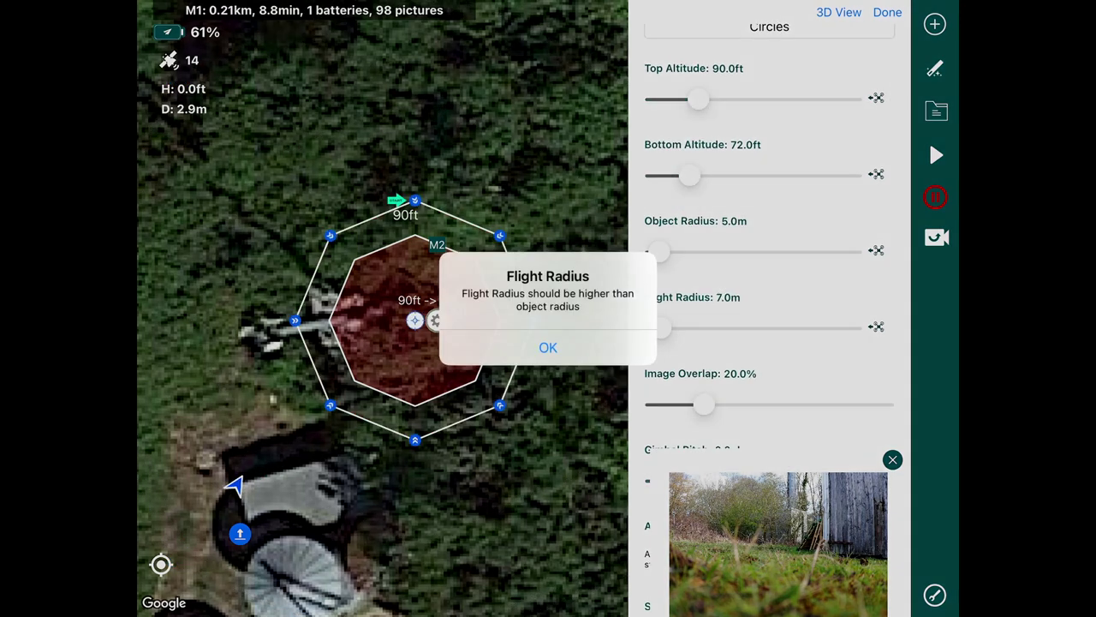
{"action": "left_click", "coordinate": [548, 346]}
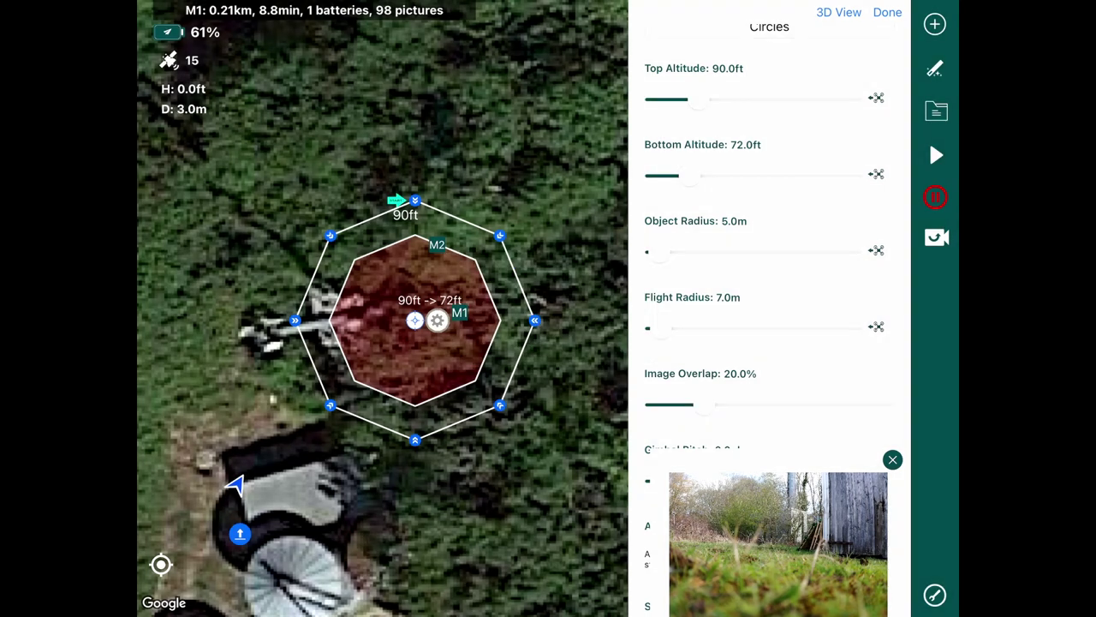
{"action": "left_click_drag", "start_coordinate": [648, 328], "coordinate": [652, 328]}
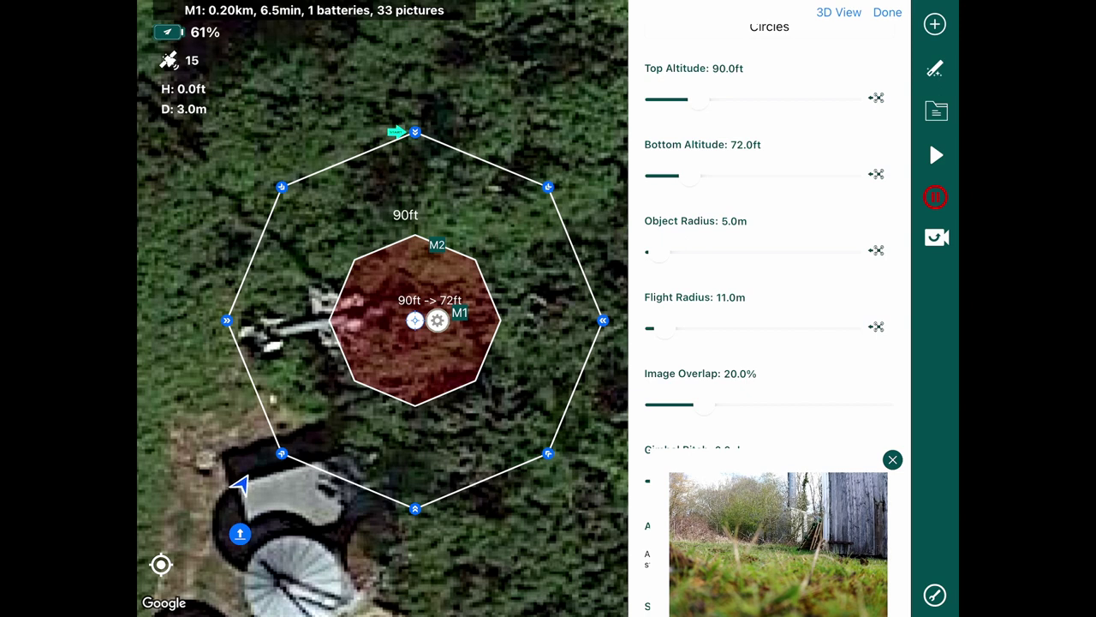
{"action": "left_click_drag", "start_coordinate": [700, 406], "coordinate": [857, 405]}
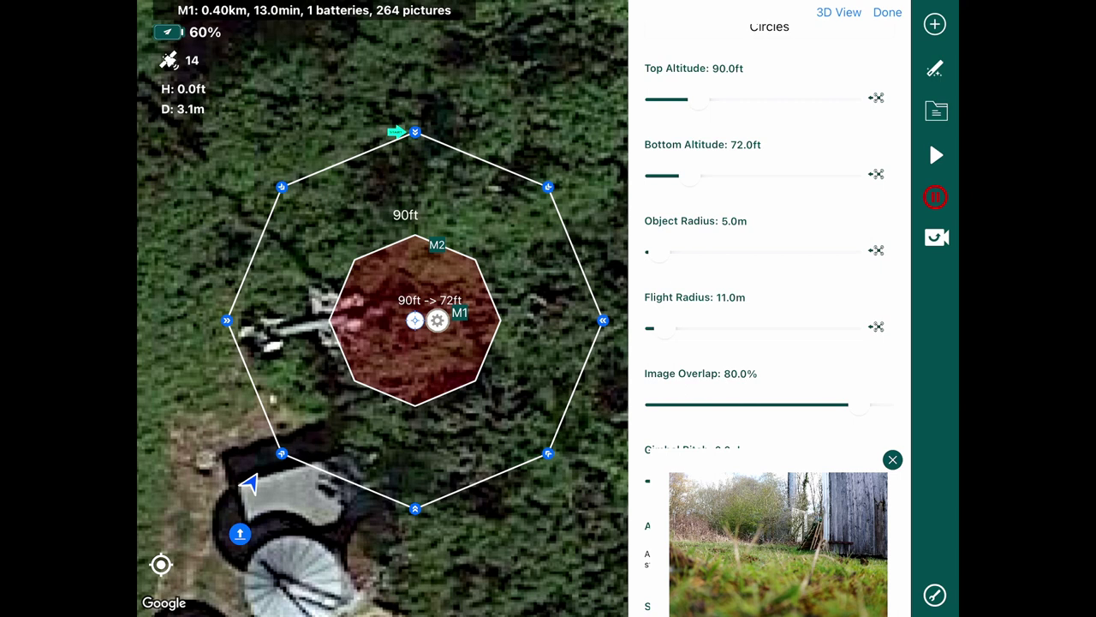
{"action": "left_click_drag", "start_coordinate": [858, 405], "coordinate": [846, 406]}
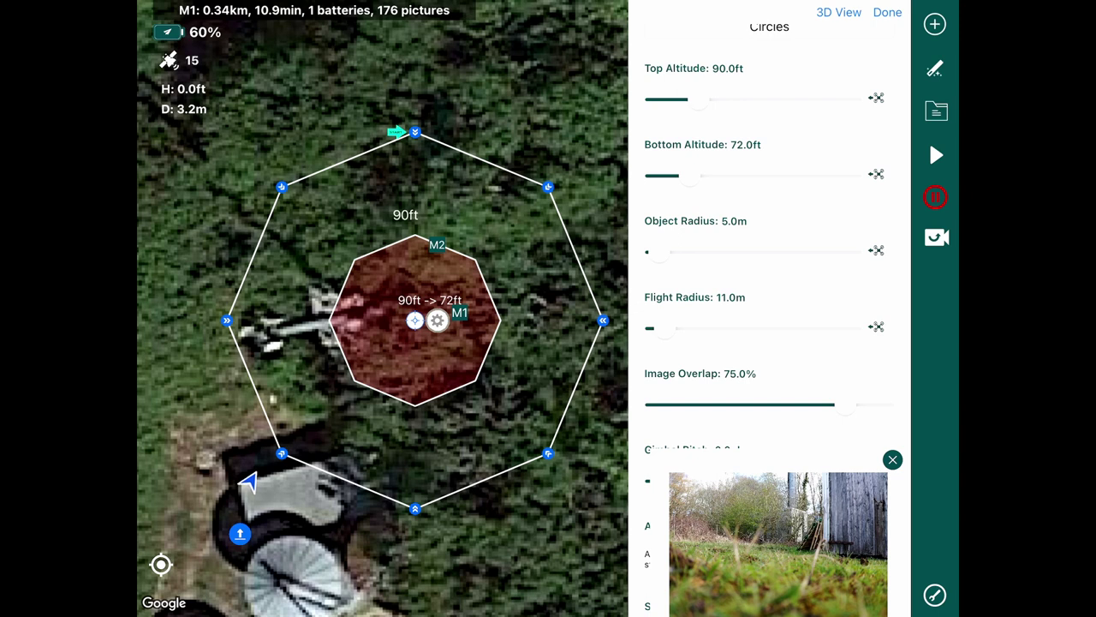
{"action": "left_click_drag", "start_coordinate": [779, 543], "coordinate": [424, 515]}
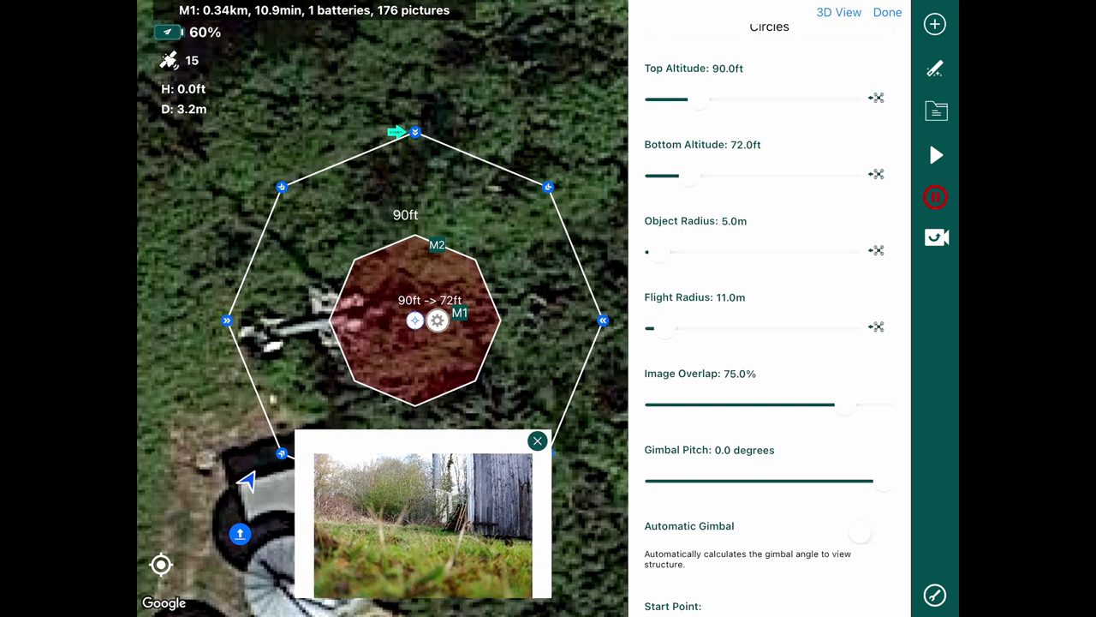
Step: Enable automatic gimbal angle calculation for the tower mission
{"action": "scroll", "coordinate": [769, 342], "scroll_direction": "down", "scroll_amount": 5}
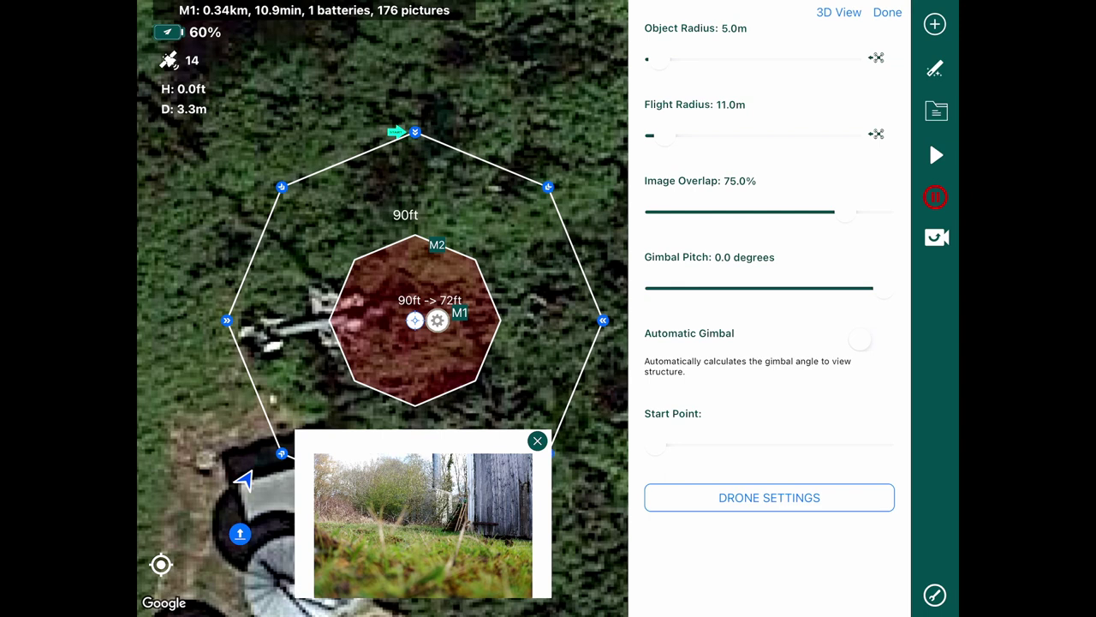
{"action": "left_click", "coordinate": [861, 339]}
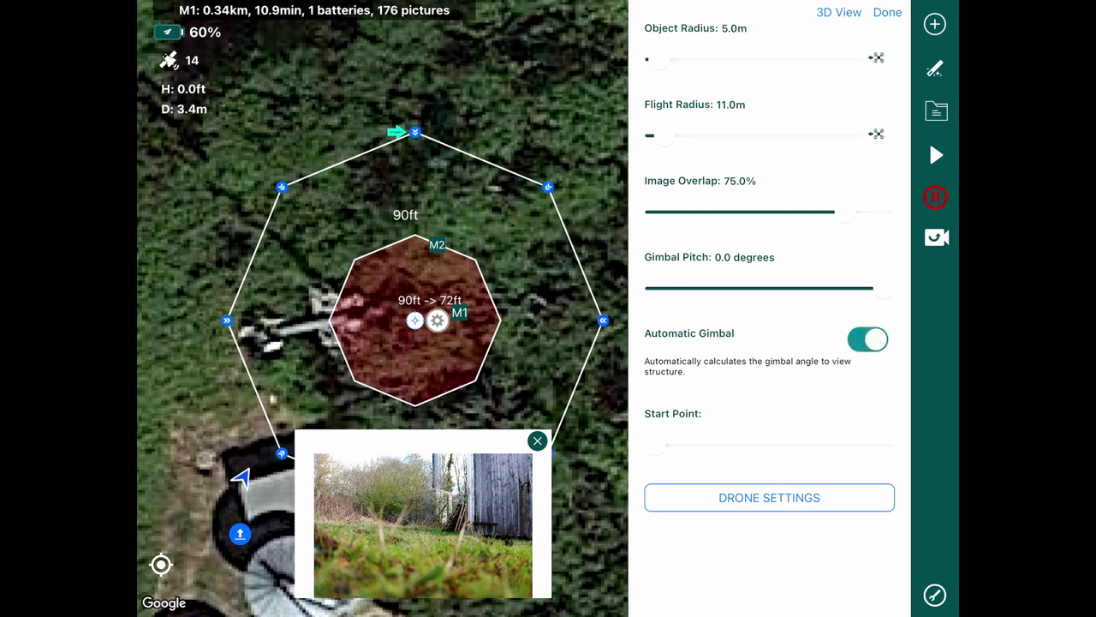
{"action": "left_click_drag", "start_coordinate": [423, 514], "coordinate": [807, 526]}
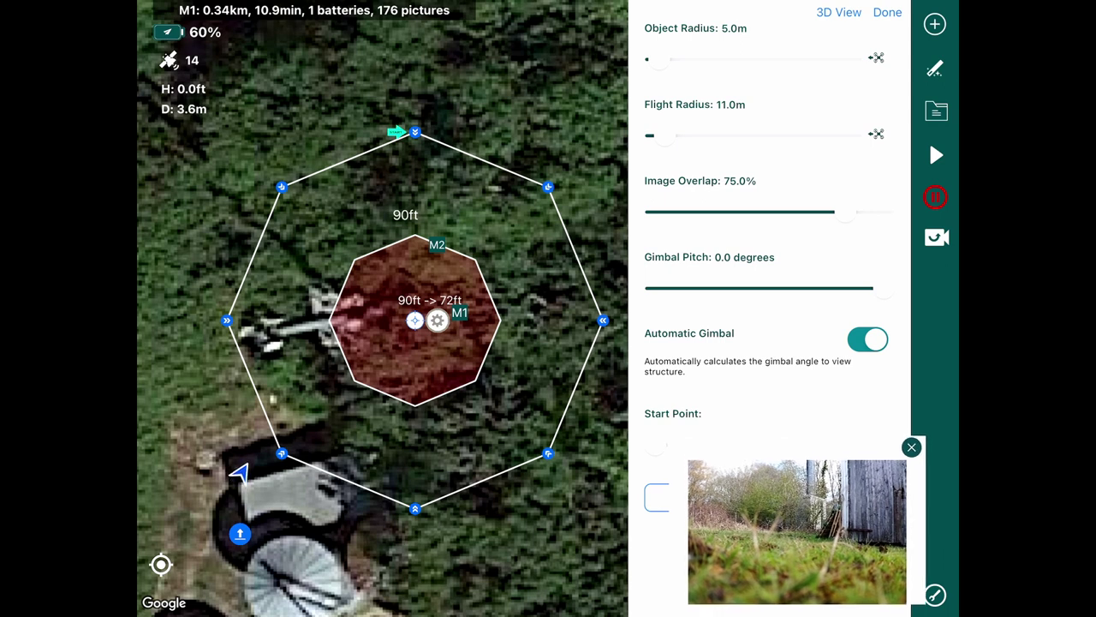
{"action": "scroll", "coordinate": [768, 257], "scroll_direction": "up", "scroll_amount": 3}
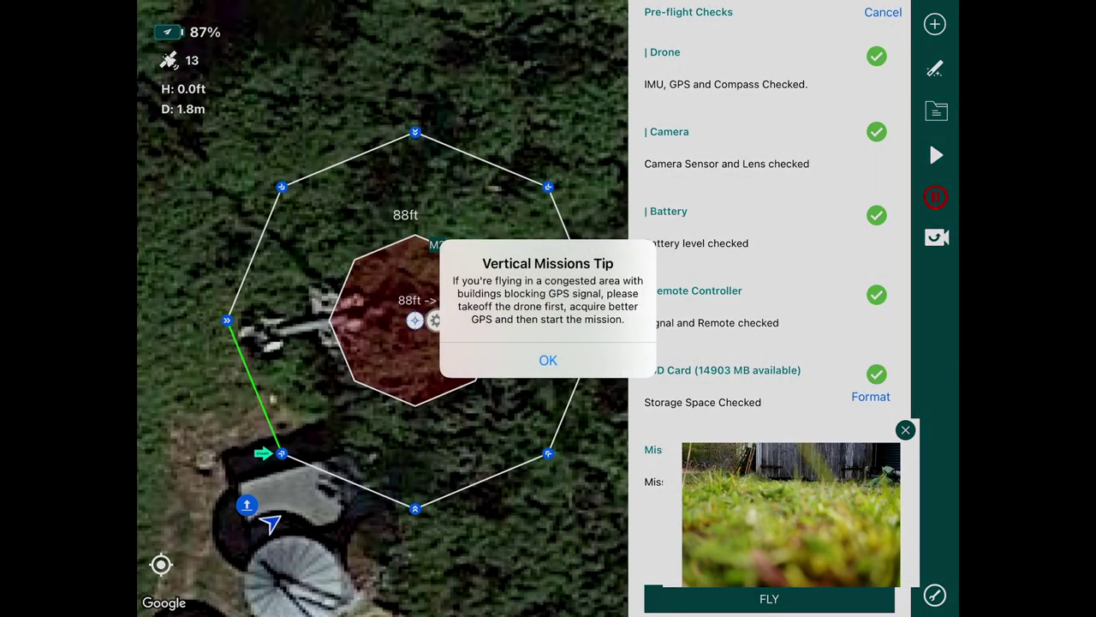
Step: Dismiss the Vertical Missions tip to proceed toward flight
{"action": "left_click", "coordinate": [549, 360]}
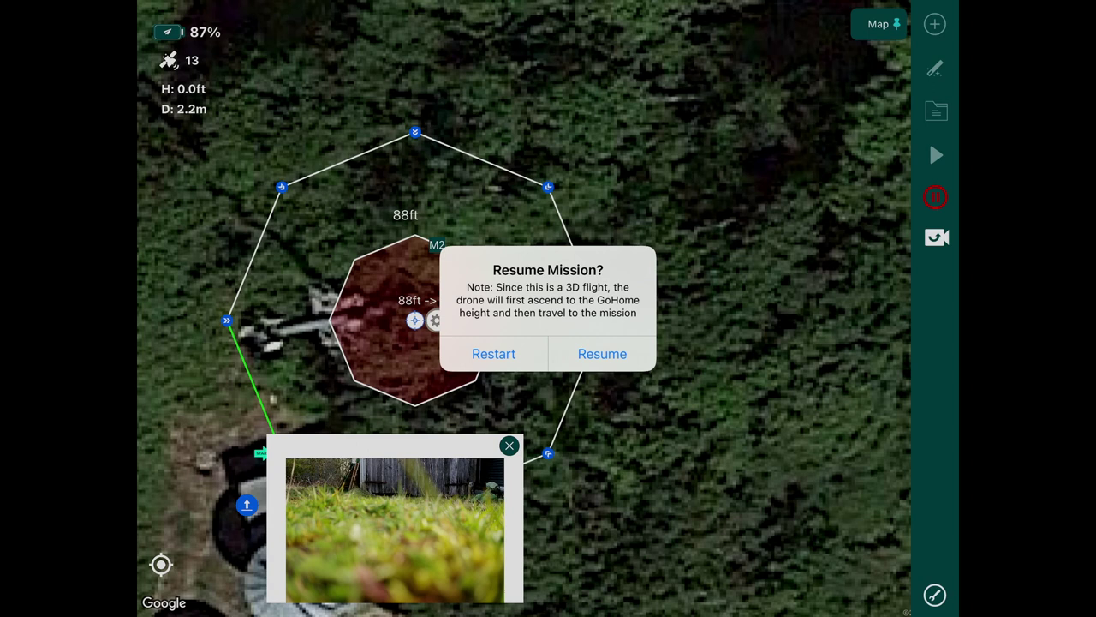
Step: Restart the mission from the beginning so it uploads to the drone
{"action": "left_click", "coordinate": [493, 353]}
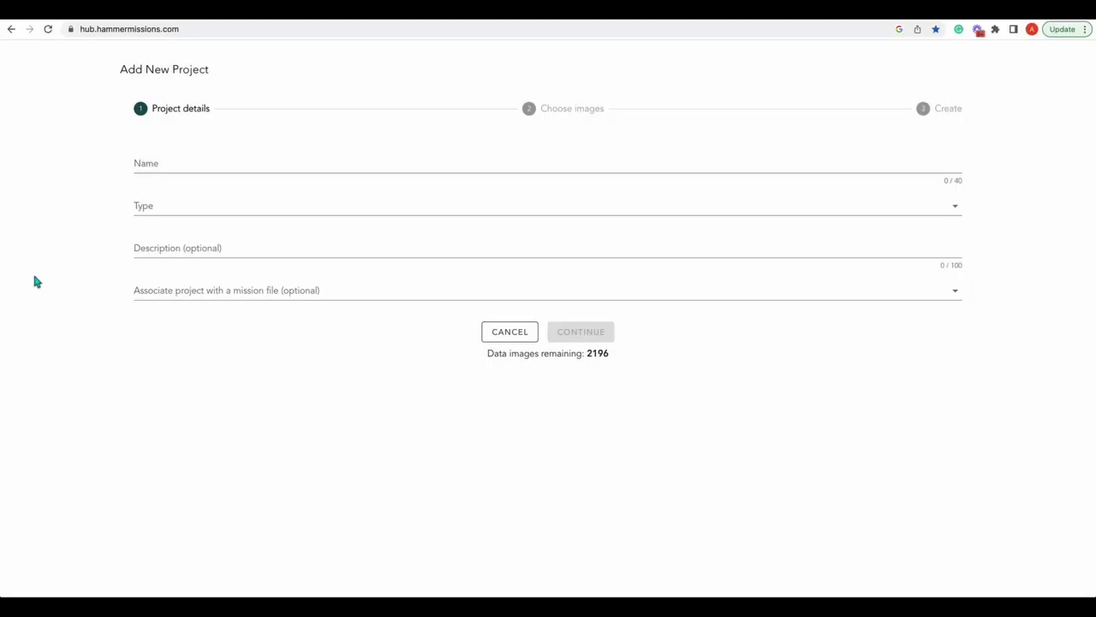
Step: Name the new project 'Cell Tower', set its type to tower, and continue
{"action": "left_click", "coordinate": [204, 171]}
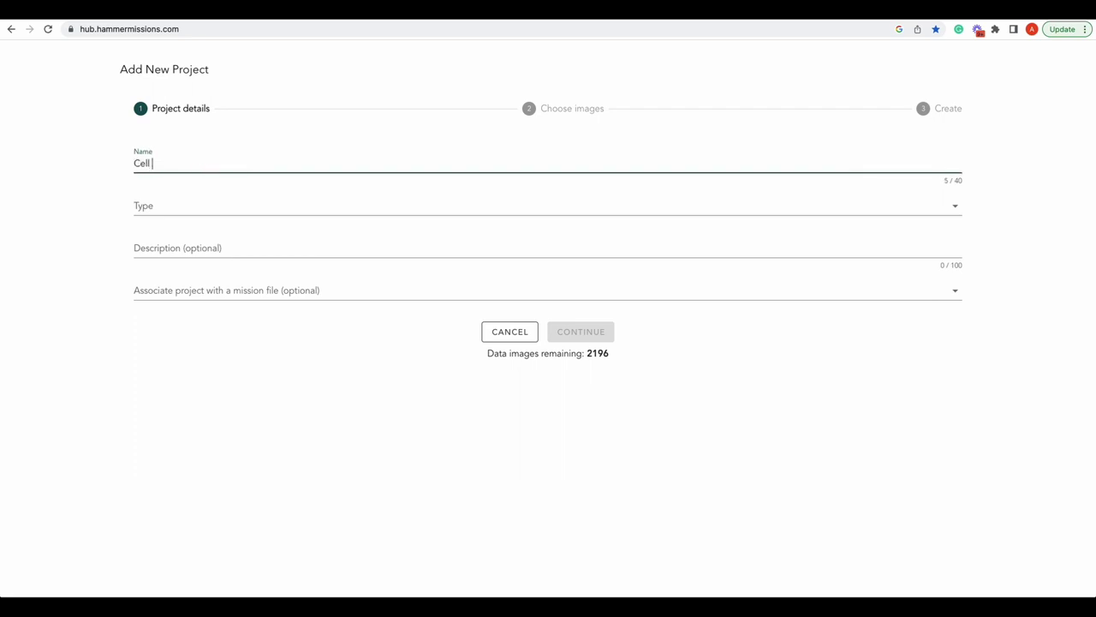
{"action": "left_click", "coordinate": [175, 207]}
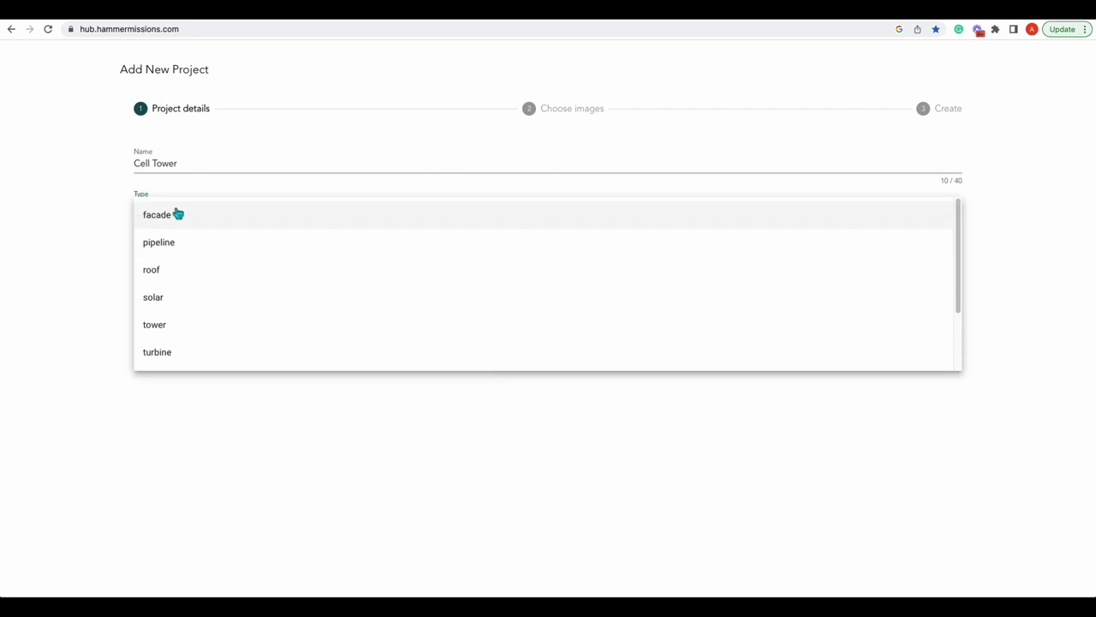
{"action": "left_click", "coordinate": [152, 330]}
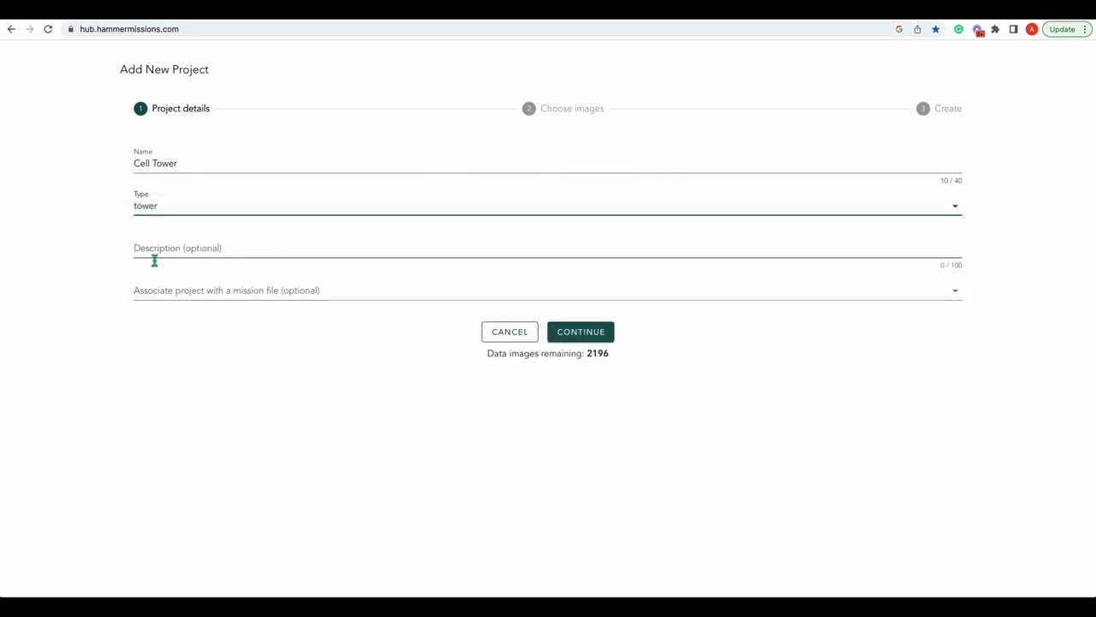
{"action": "left_click", "coordinate": [584, 333]}
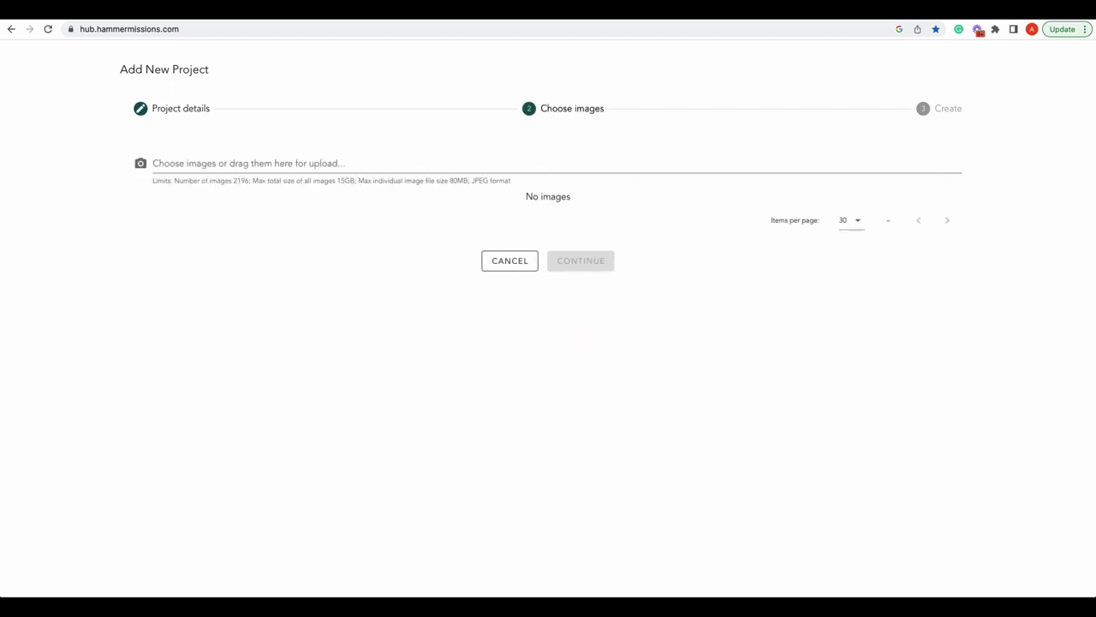
Step: Add the 145 captured JPG photos from the Capture folder to the project
{"action": "left_click_drag", "start_coordinate": [630, 598], "coordinate": [752, 313]}
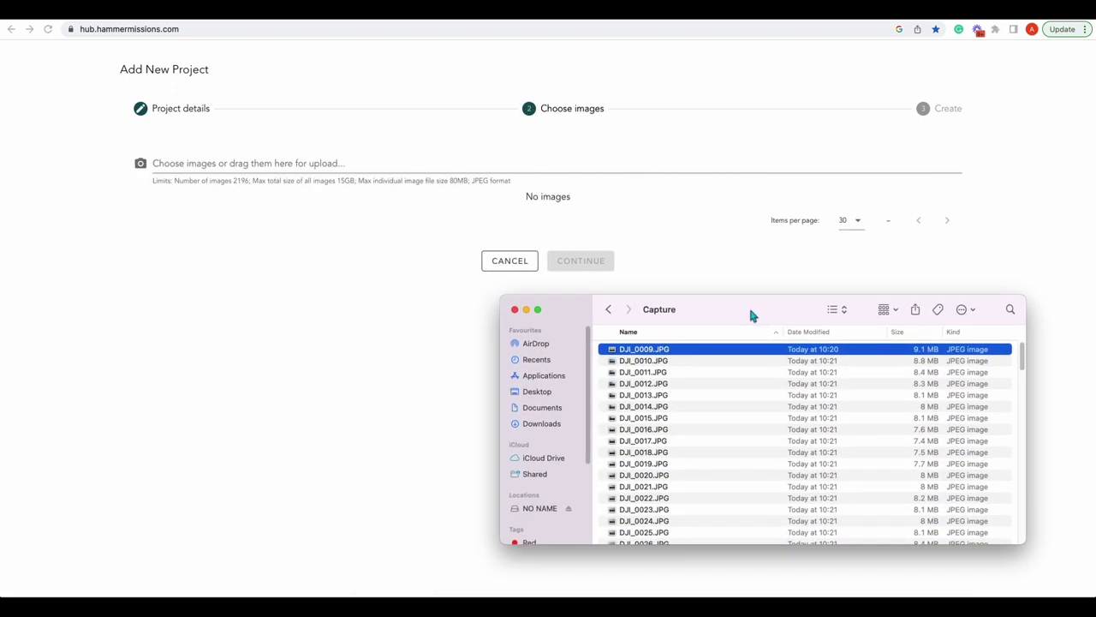
{"action": "left_click", "coordinate": [616, 361]}
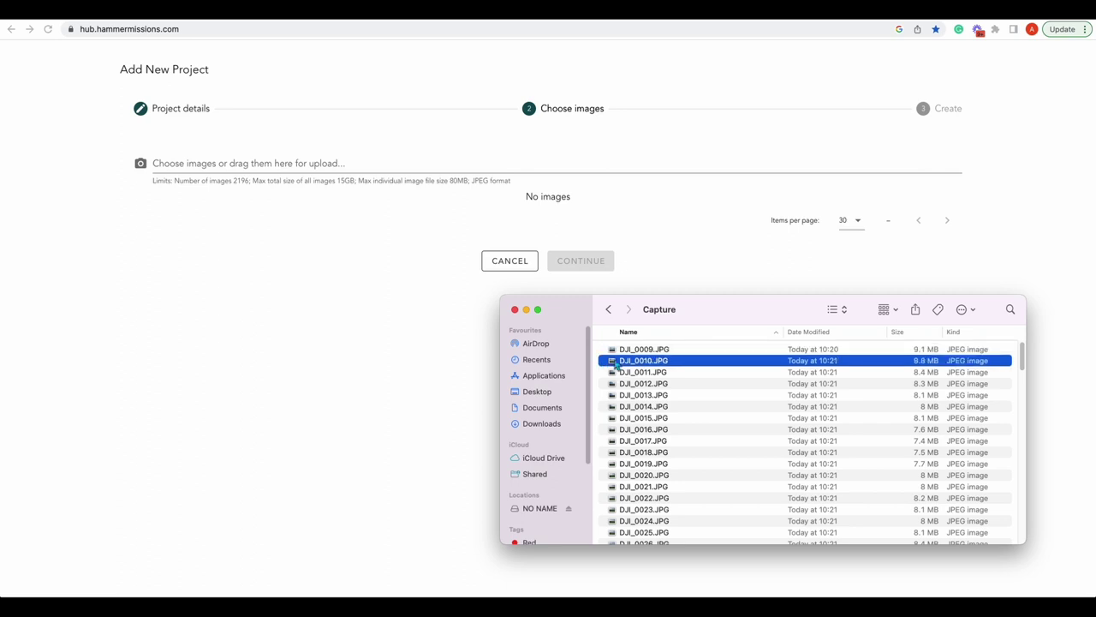
{"action": "left_click_drag", "start_coordinate": [607, 351], "coordinate": [619, 588]}
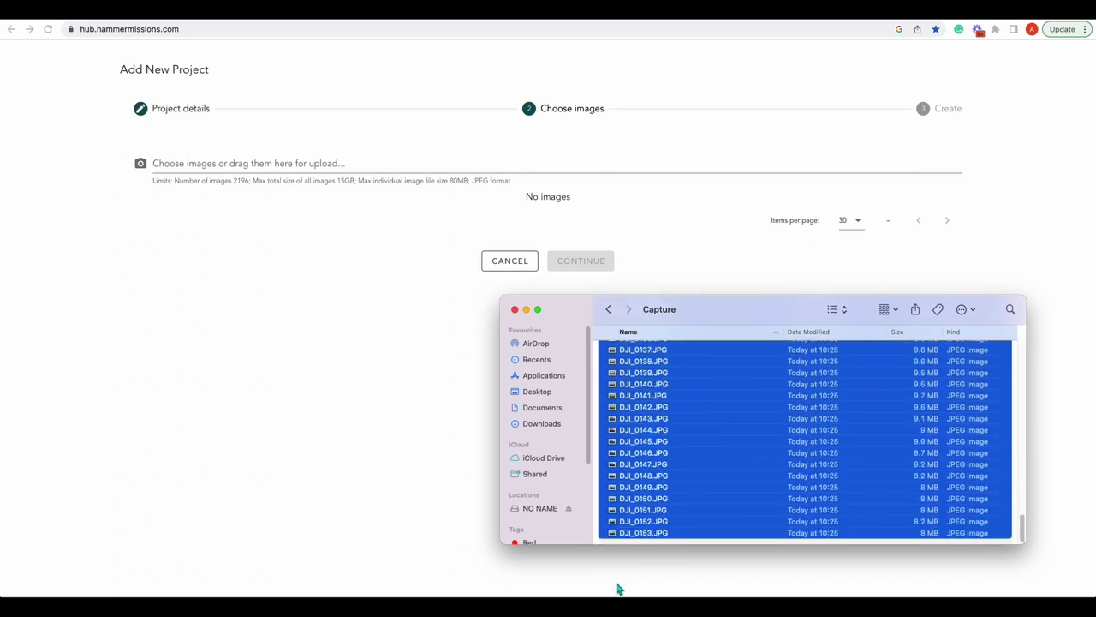
{"action": "left_click_drag", "start_coordinate": [616, 421], "coordinate": [159, 168]}
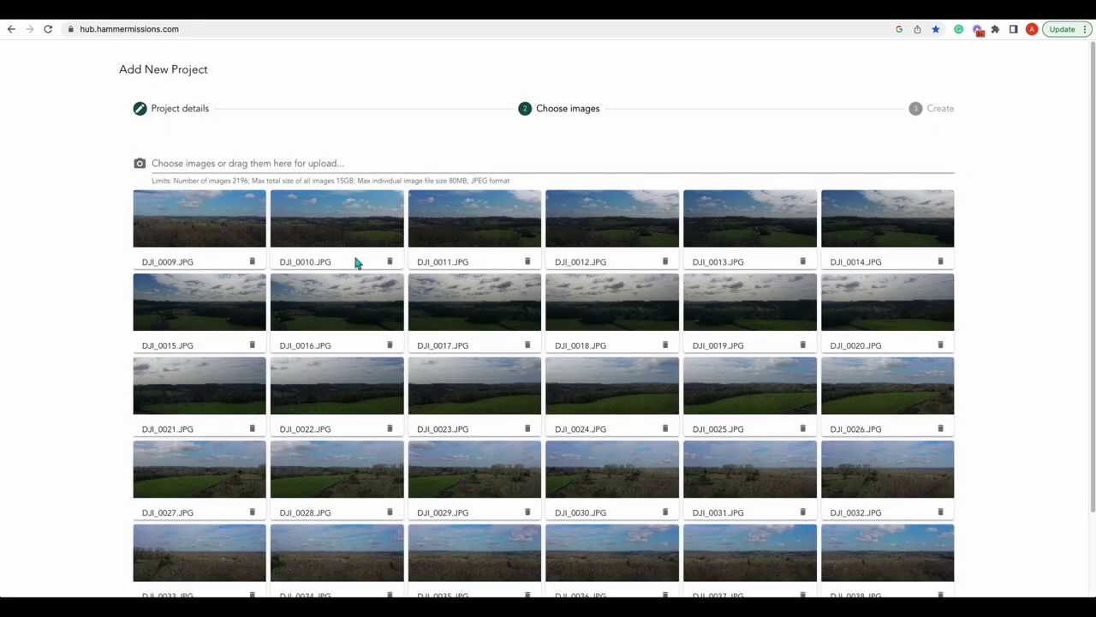
Step: Review the uploaded images at 120 per page and accept them for creation
{"action": "scroll", "coordinate": [520, 299], "scroll_direction": "down", "scroll_amount": 3}
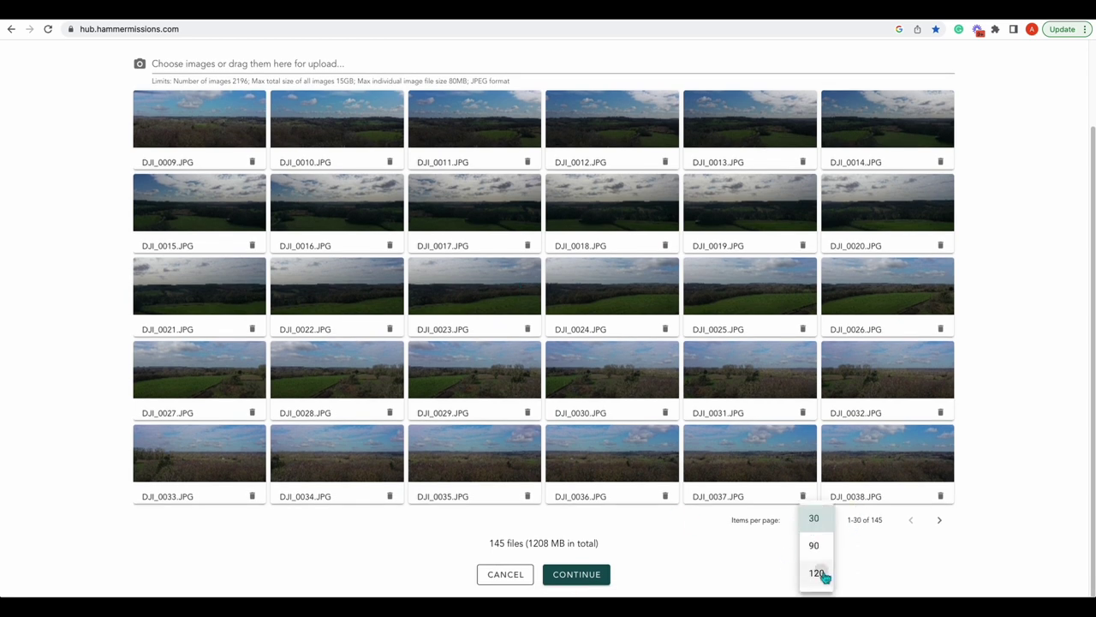
{"action": "left_click", "coordinate": [816, 573]}
{"action": "scroll", "coordinate": [608, 244], "scroll_direction": "down", "scroll_amount": 6}
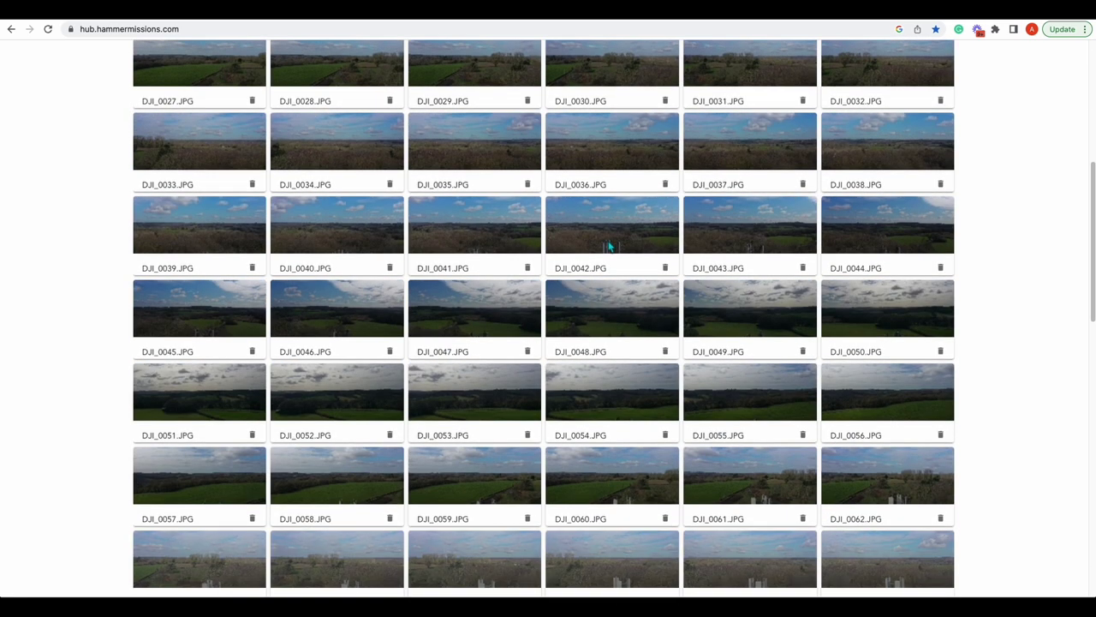
{"action": "scroll", "coordinate": [610, 246], "scroll_direction": "down", "scroll_amount": 5}
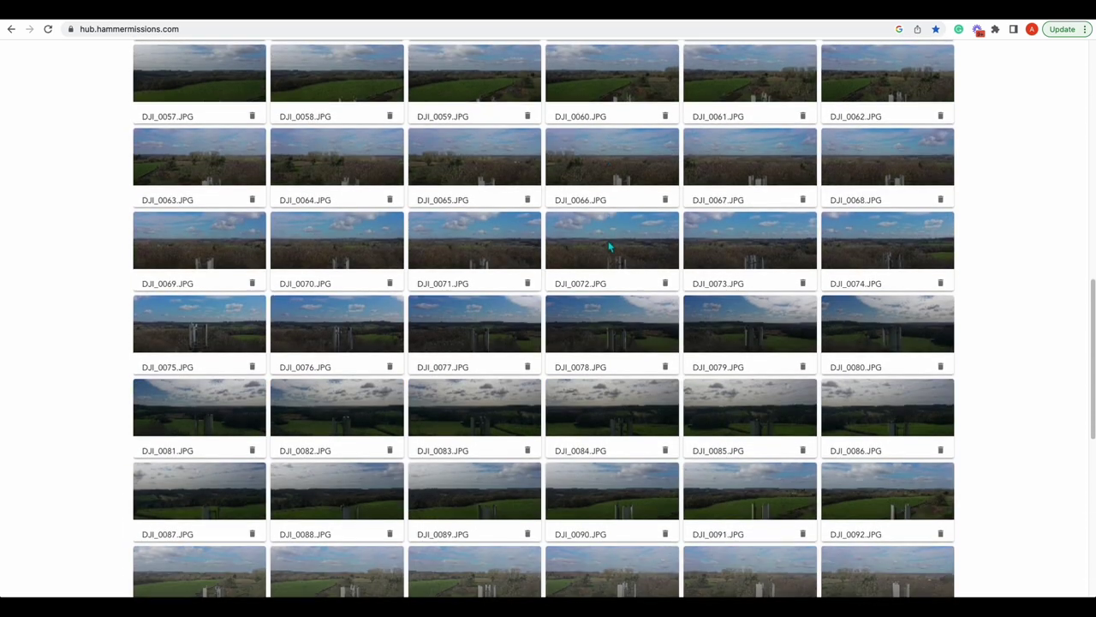
{"action": "scroll", "coordinate": [609, 246], "scroll_direction": "down", "scroll_amount": 5}
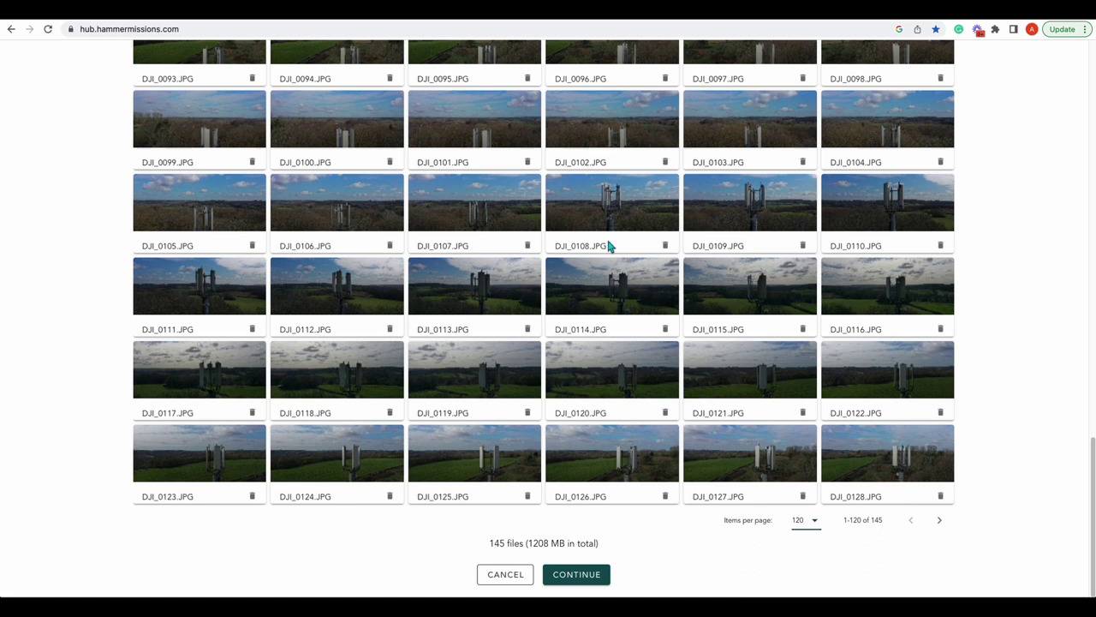
{"action": "scroll", "coordinate": [610, 246], "scroll_direction": "up", "scroll_amount": 5}
{"action": "scroll", "coordinate": [610, 245], "scroll_direction": "down", "scroll_amount": 5}
{"action": "left_click", "coordinate": [941, 519]}
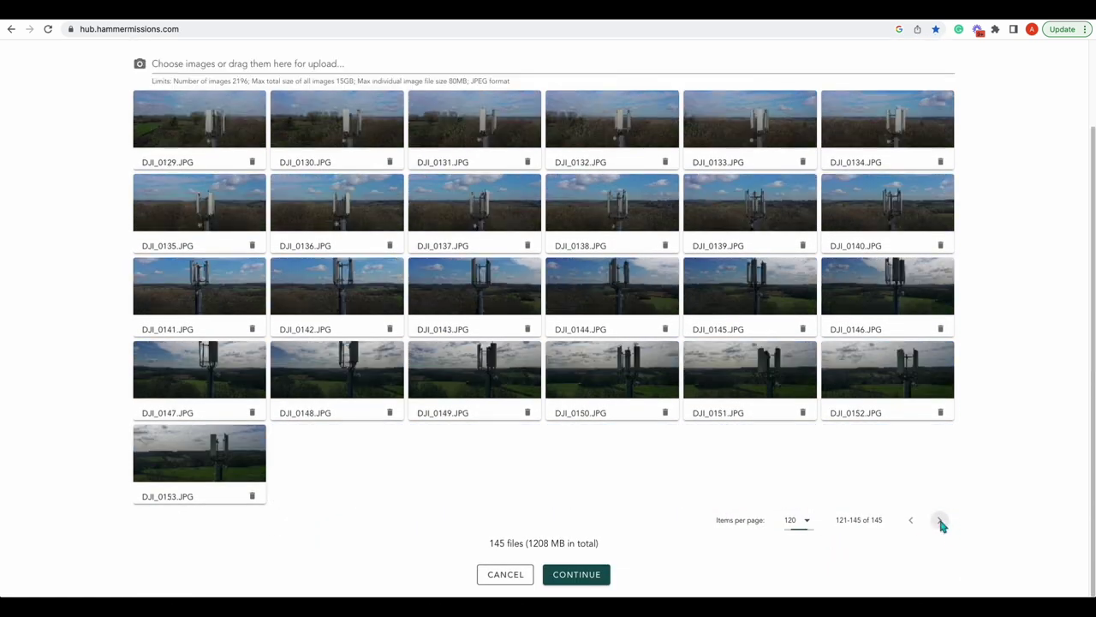
{"action": "scroll", "coordinate": [469, 286], "scroll_direction": "up", "scroll_amount": 3}
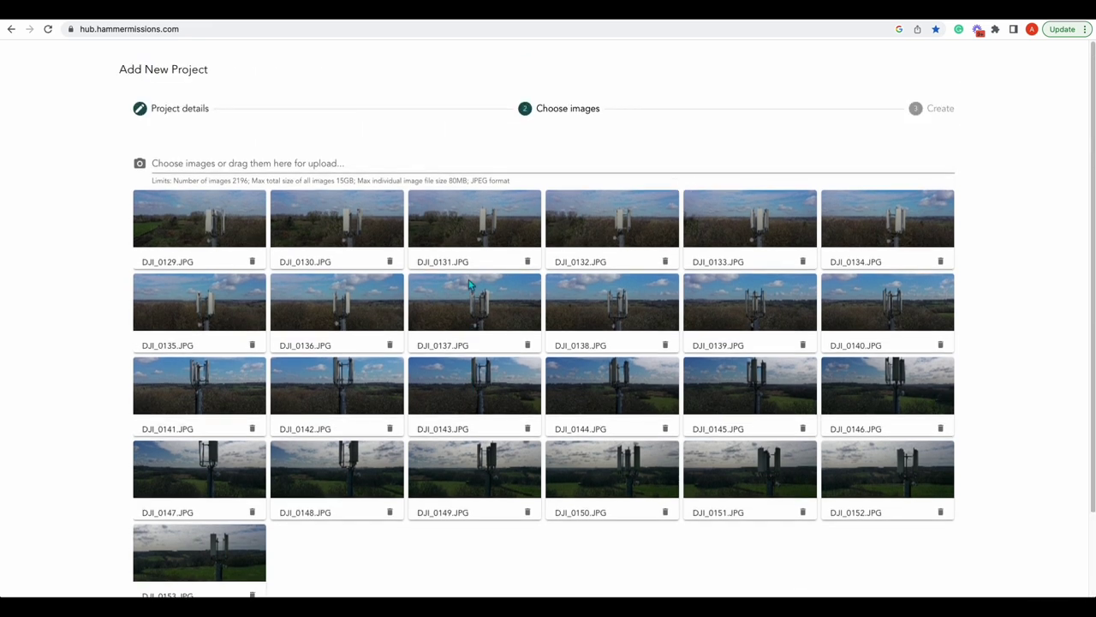
{"action": "scroll", "coordinate": [480, 291], "scroll_direction": "down", "scroll_amount": 3}
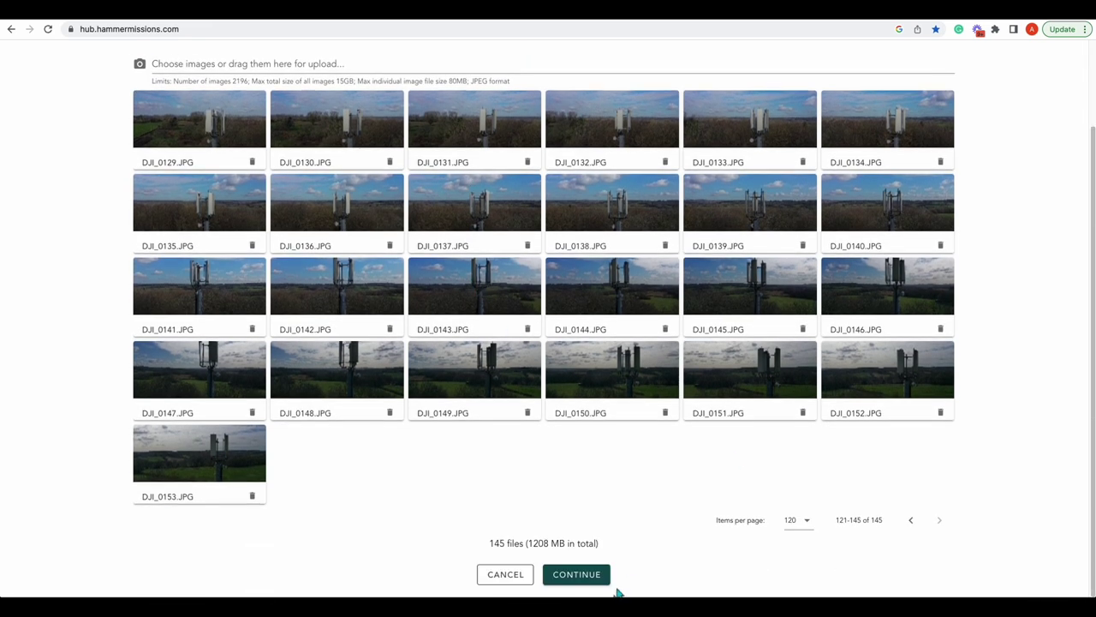
{"action": "left_click", "coordinate": [584, 580]}
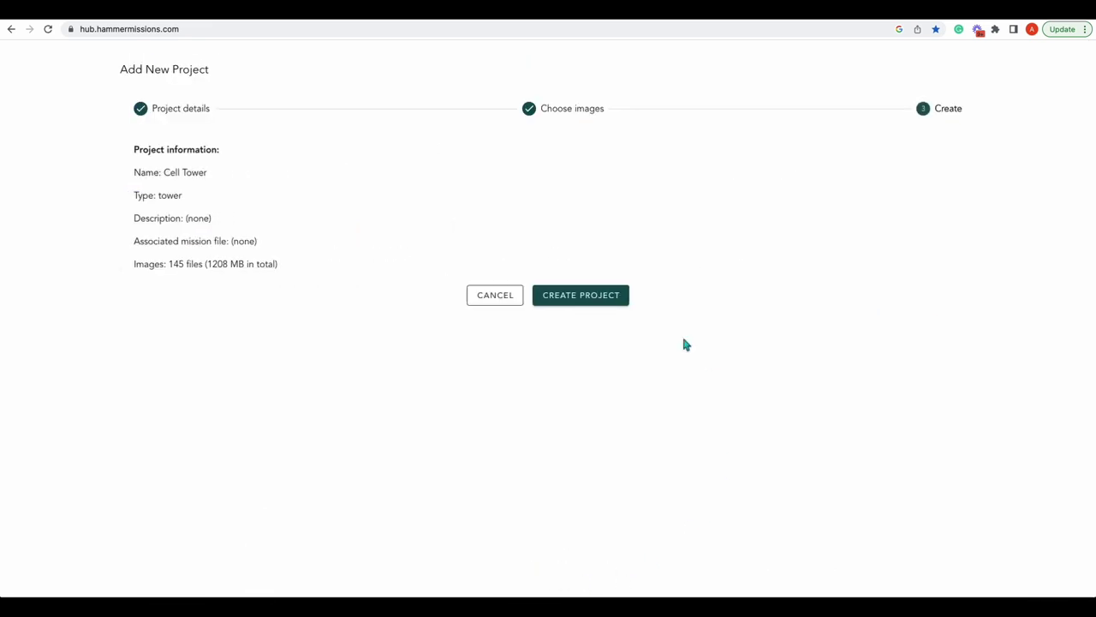
Step: Create the Cell Tower project and open it once the upload finishes
{"action": "left_click", "coordinate": [586, 300]}
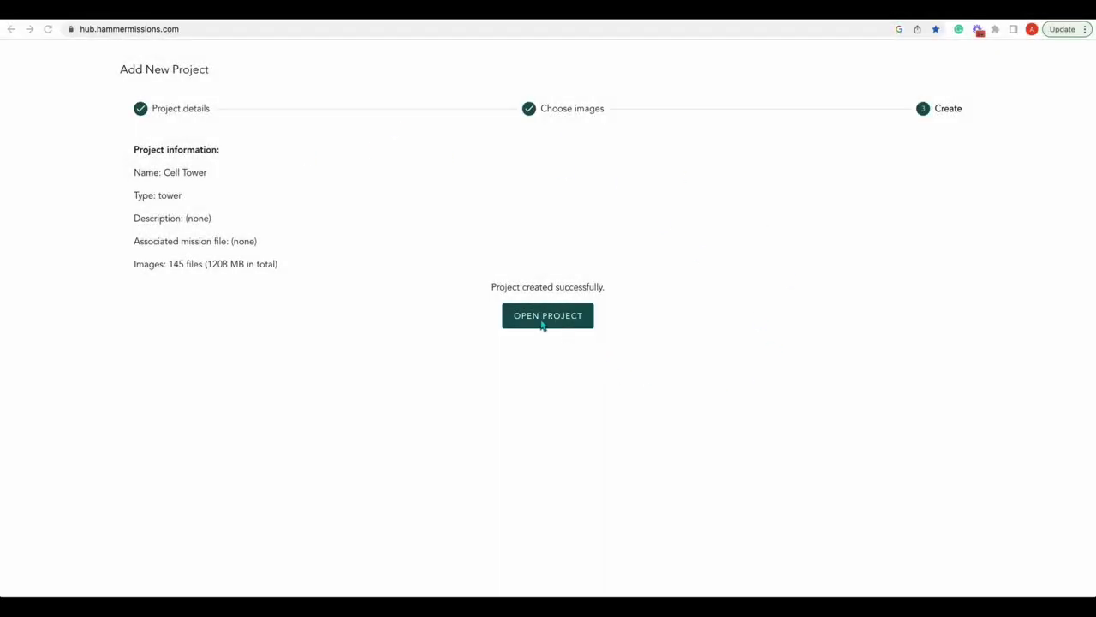
{"action": "left_click", "coordinate": [543, 320]}
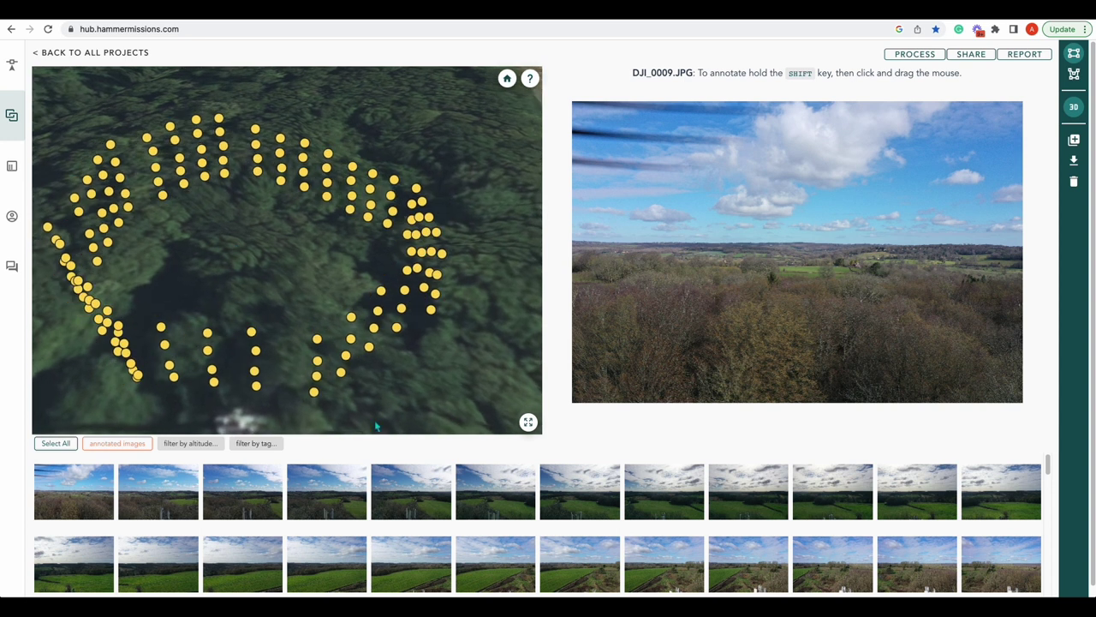
Step: Preview photos DJI_0027, DJI_0040 and DJI_0052, ending on DJI_0100.JPG showing the tower antennas
{"action": "left_click", "coordinate": [581, 556]}
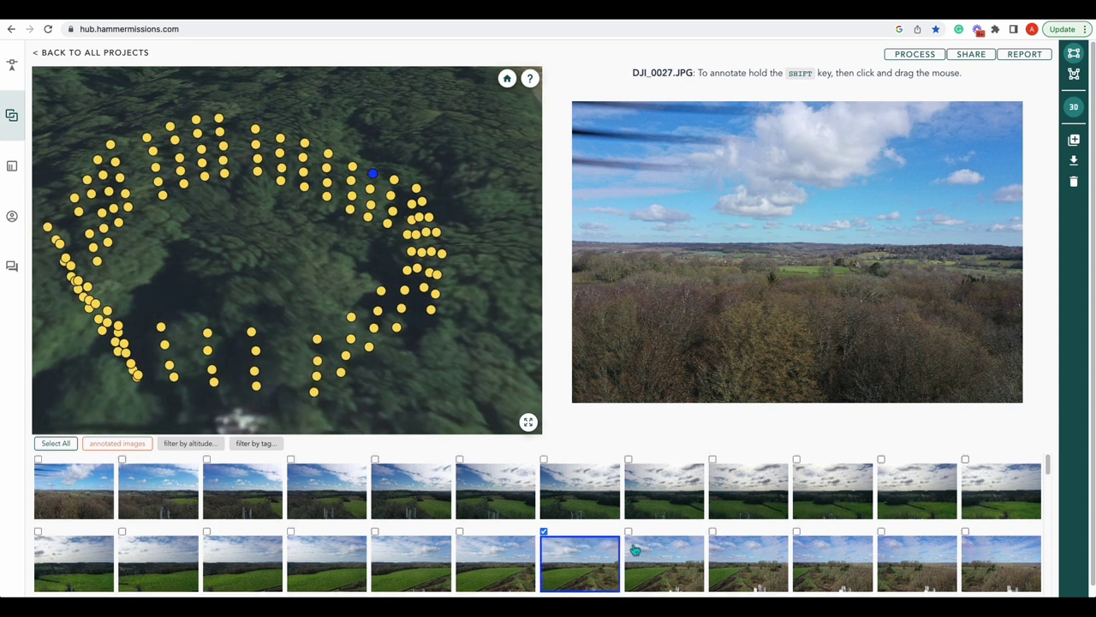
{"action": "scroll", "coordinate": [634, 549], "scroll_direction": "down", "scroll_amount": 2}
{"action": "left_click", "coordinate": [663, 496]}
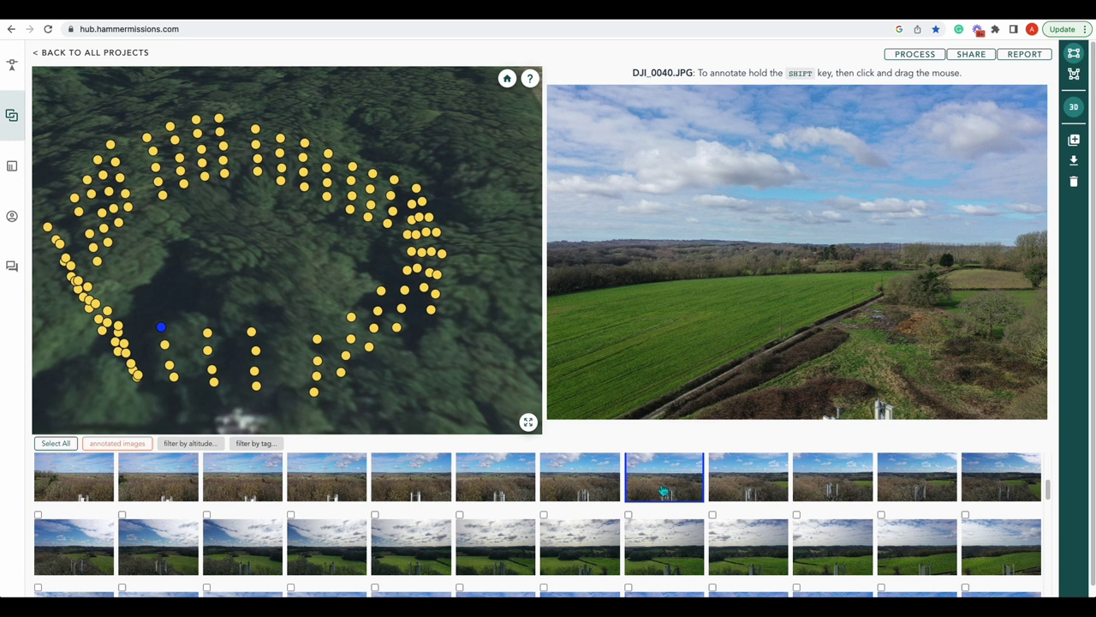
{"action": "left_click", "coordinate": [667, 548]}
{"action": "scroll", "coordinate": [668, 542], "scroll_direction": "up", "scroll_amount": 2}
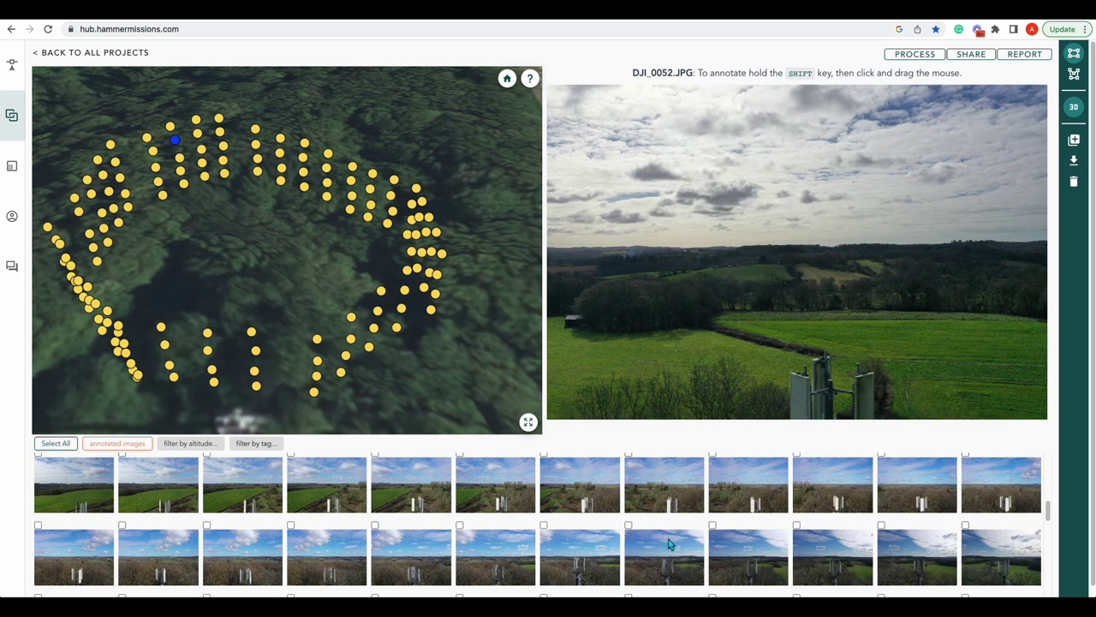
{"action": "left_click", "coordinate": [677, 558]}
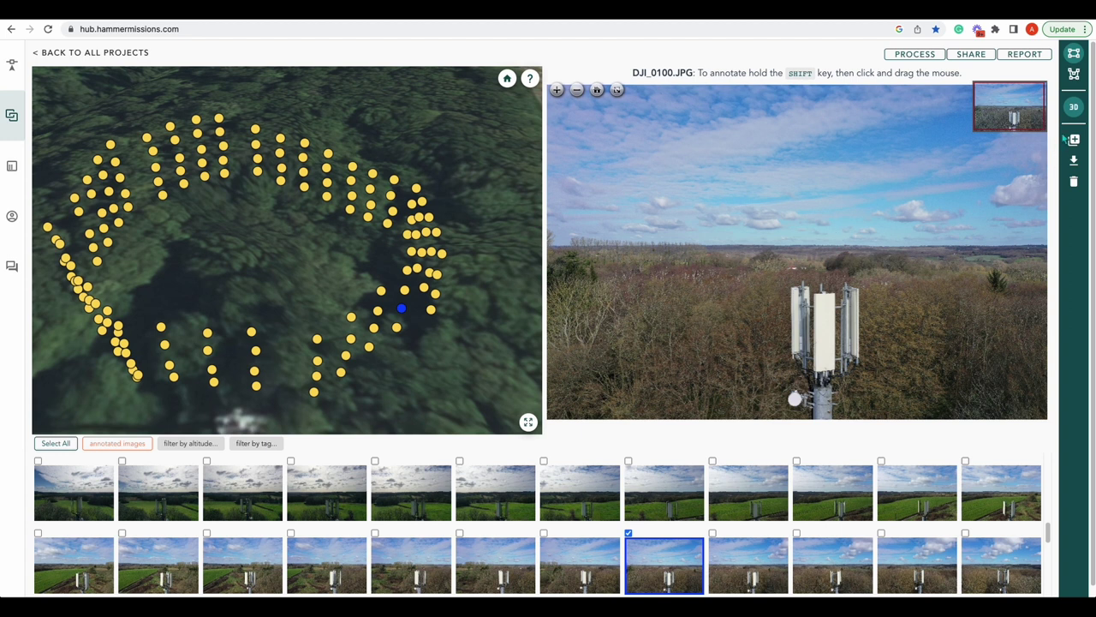
Step: Switch the map to flat 2D, back to tilted 3D, and rotate it to show the flight ring
{"action": "left_click", "coordinate": [1073, 106]}
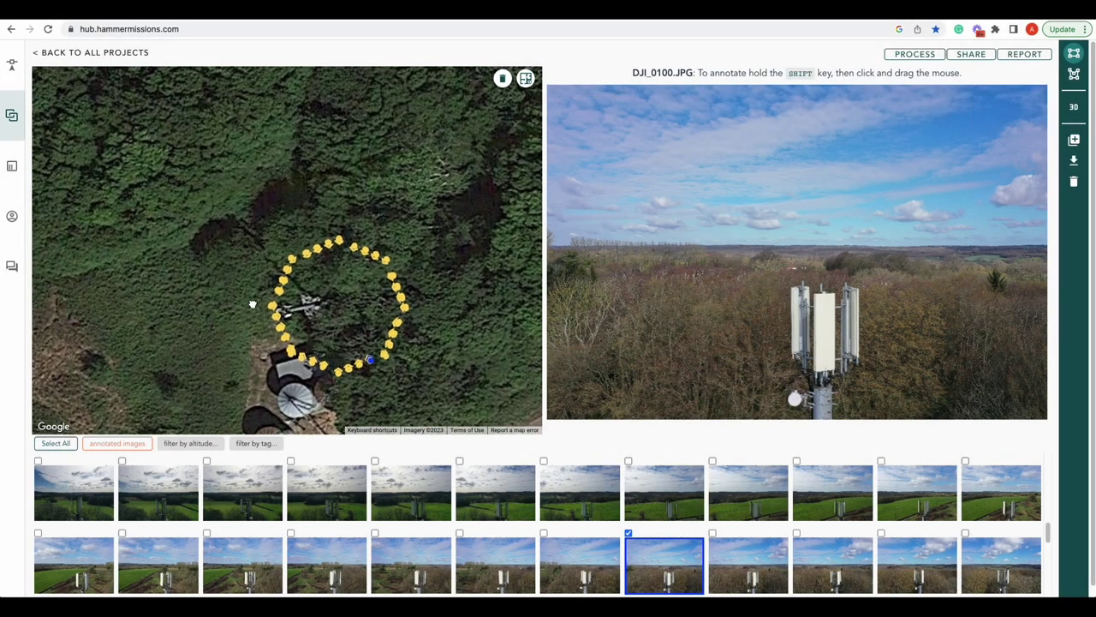
{"action": "left_click", "coordinate": [1079, 111]}
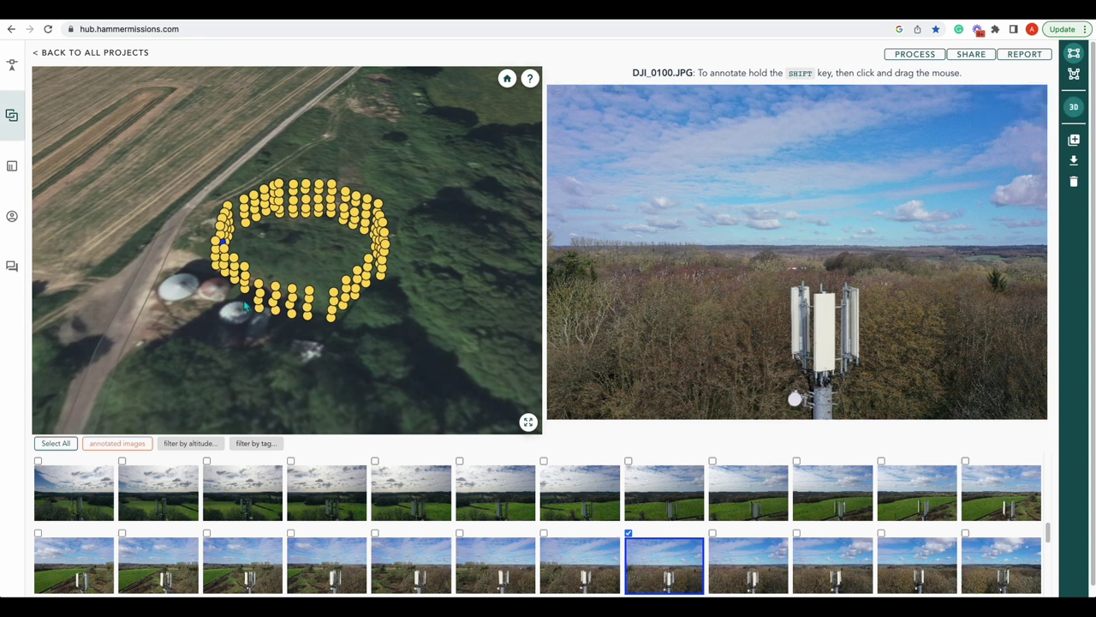
{"action": "left_click_drag", "start_coordinate": [244, 305], "coordinate": [254, 298]}
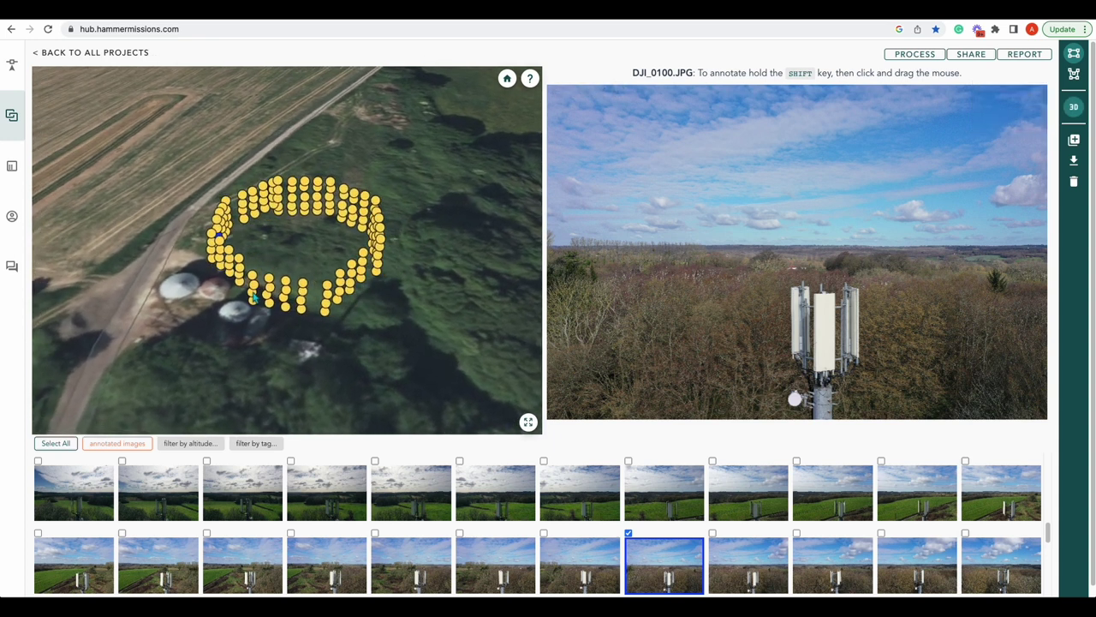
{"action": "mouse_move", "coordinate": [590, 226]}
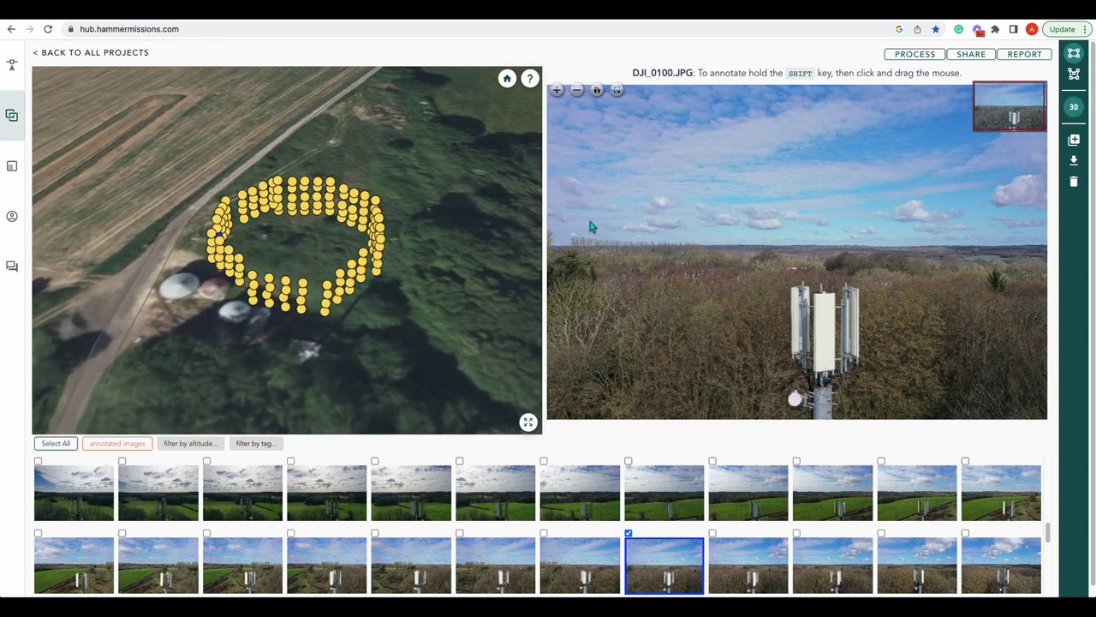
Step: Submit the Cell Tower images for 3D Model processing and dismiss the confirmation notice
{"action": "left_click", "coordinate": [916, 56]}
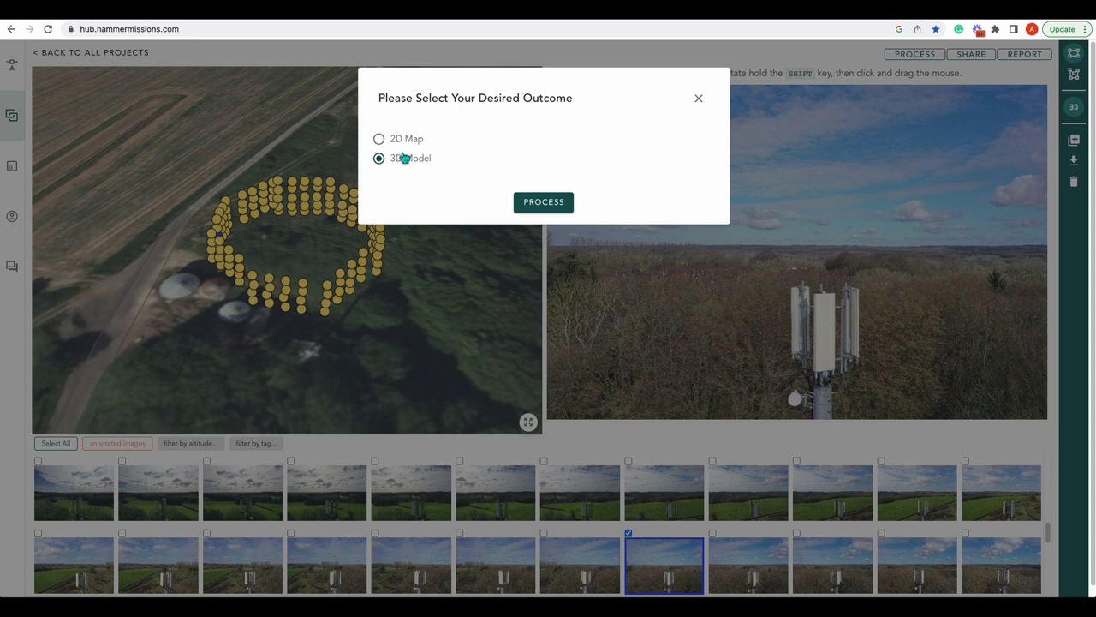
{"action": "left_click", "coordinate": [556, 209]}
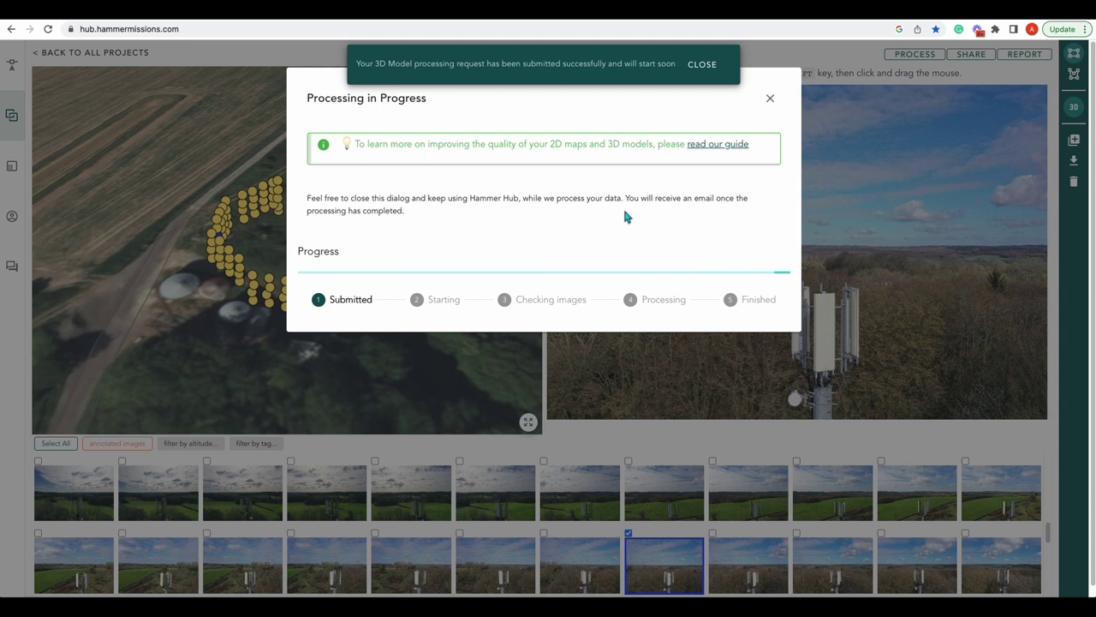
{"action": "left_click", "coordinate": [704, 67]}
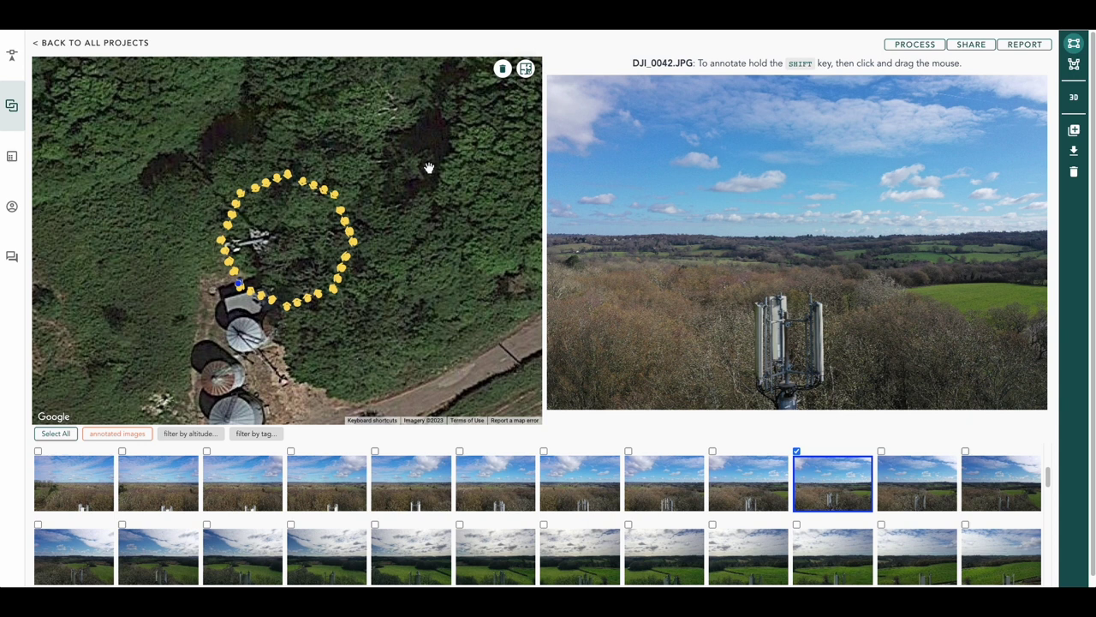
Step: Display the processed 3D tower model, zoom around it, and pick a camera point to see its photo
{"action": "mouse_move", "coordinate": [843, 175]}
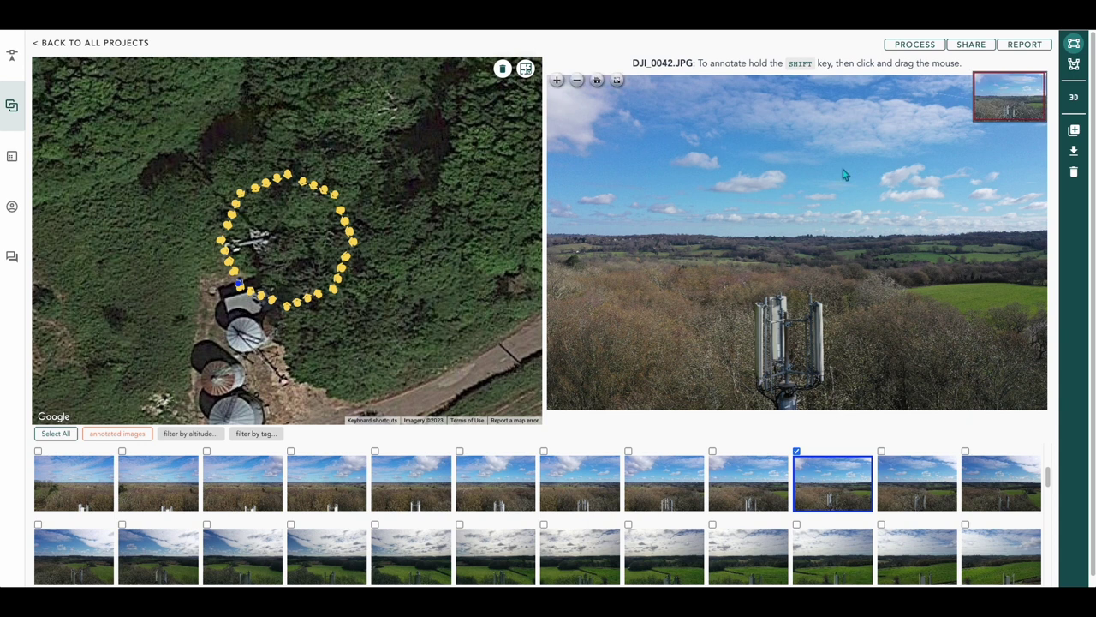
{"action": "left_click", "coordinate": [1075, 99]}
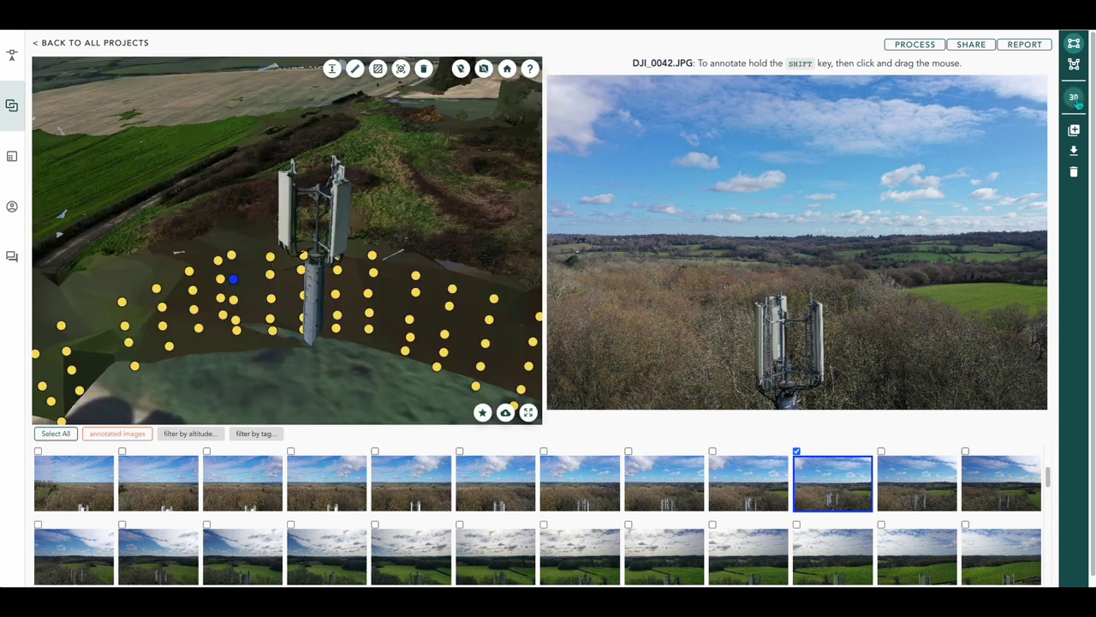
{"action": "mouse_move", "coordinate": [679, 146]}
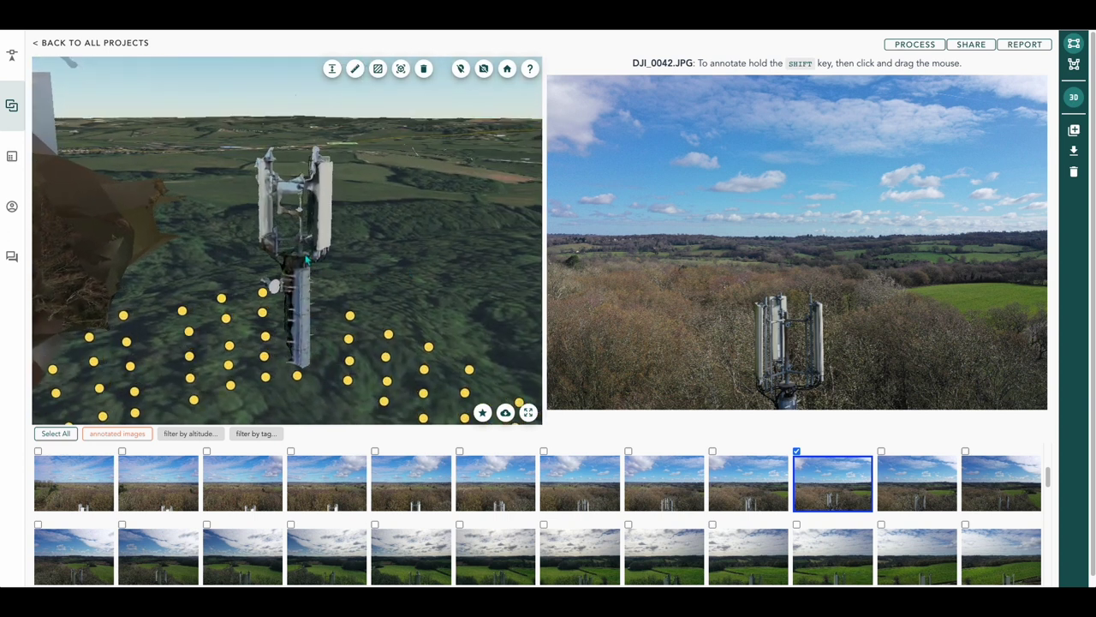
{"action": "scroll", "coordinate": [299, 257], "scroll_direction": "up", "scroll_amount": 5}
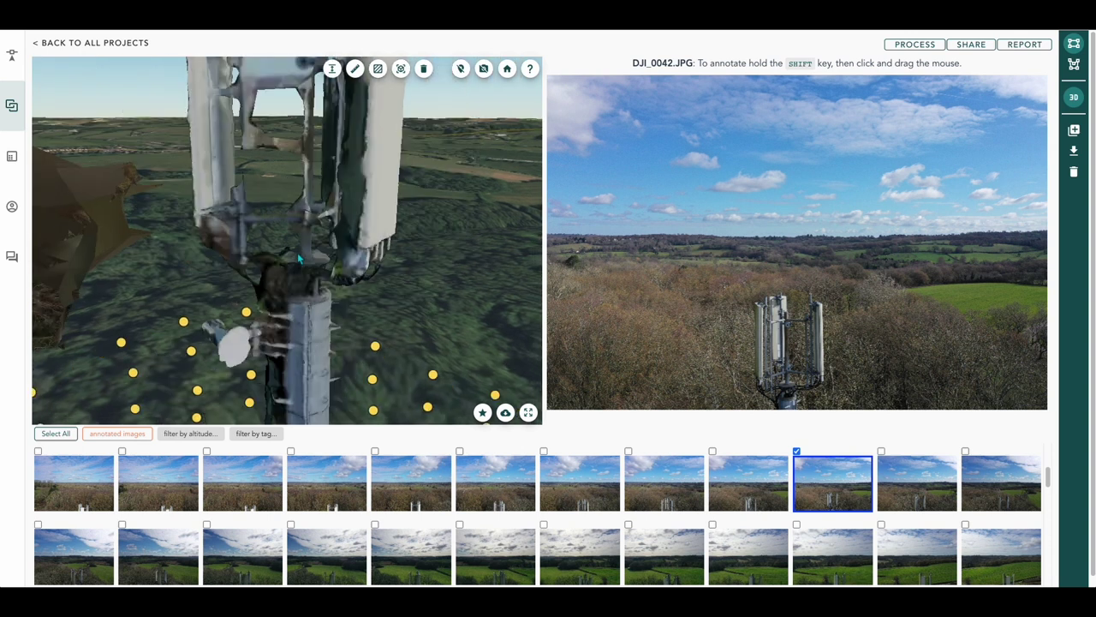
{"action": "scroll", "coordinate": [297, 253], "scroll_direction": "down", "scroll_amount": 5}
{"action": "scroll", "coordinate": [293, 262], "scroll_direction": "up", "scroll_amount": 4}
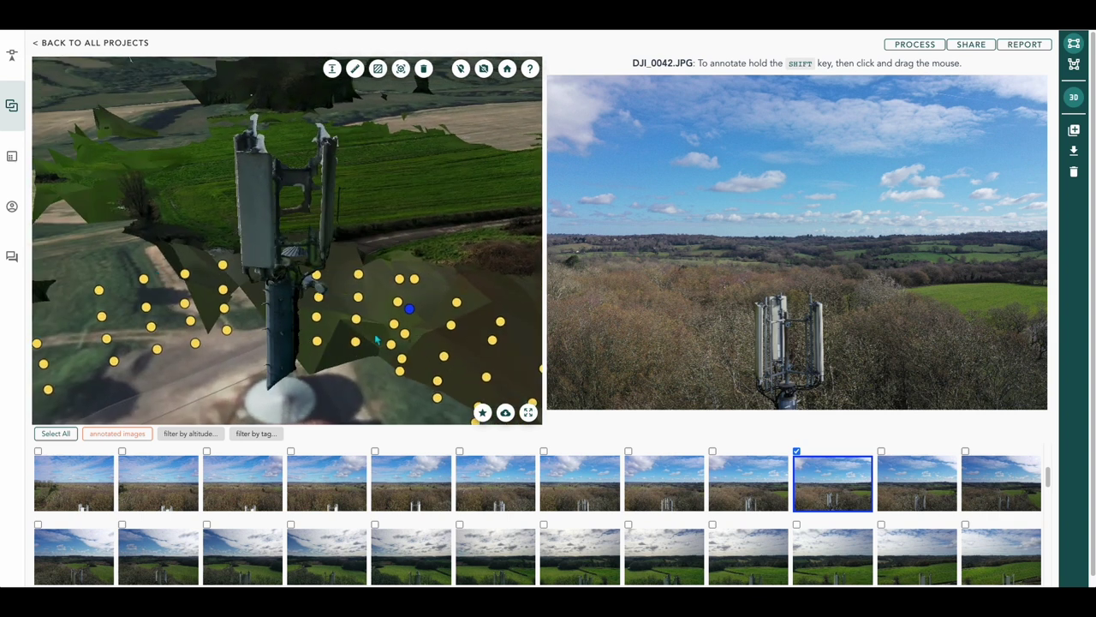
{"action": "left_click", "coordinate": [358, 298]}
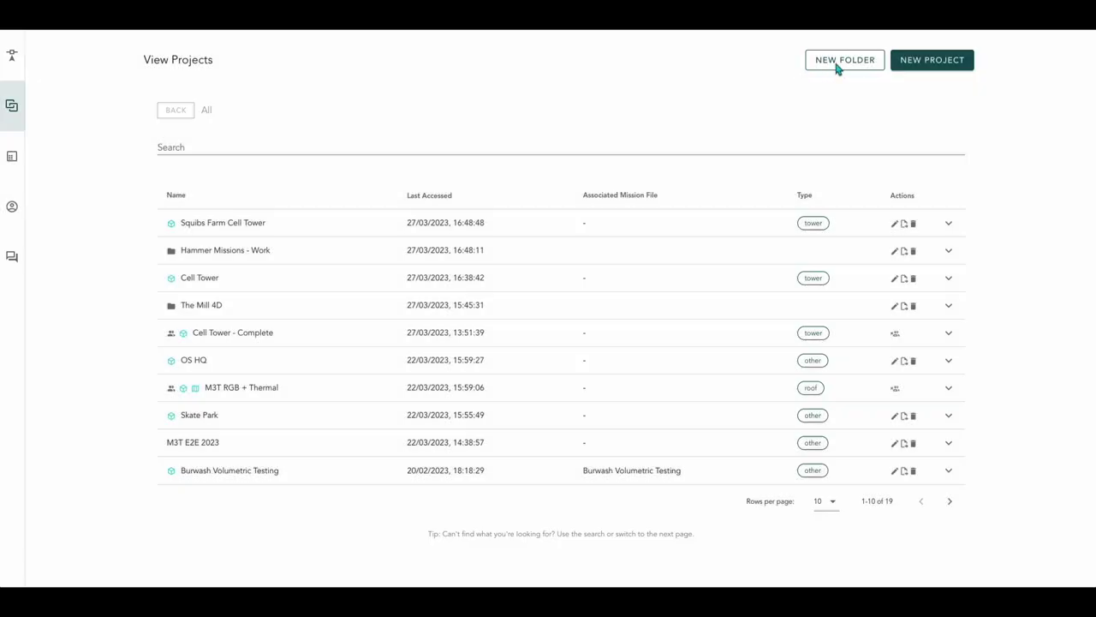
Step: Create a new folder named 'Cell Tower' with the 4D timeline enabled
{"action": "left_click", "coordinate": [847, 65]}
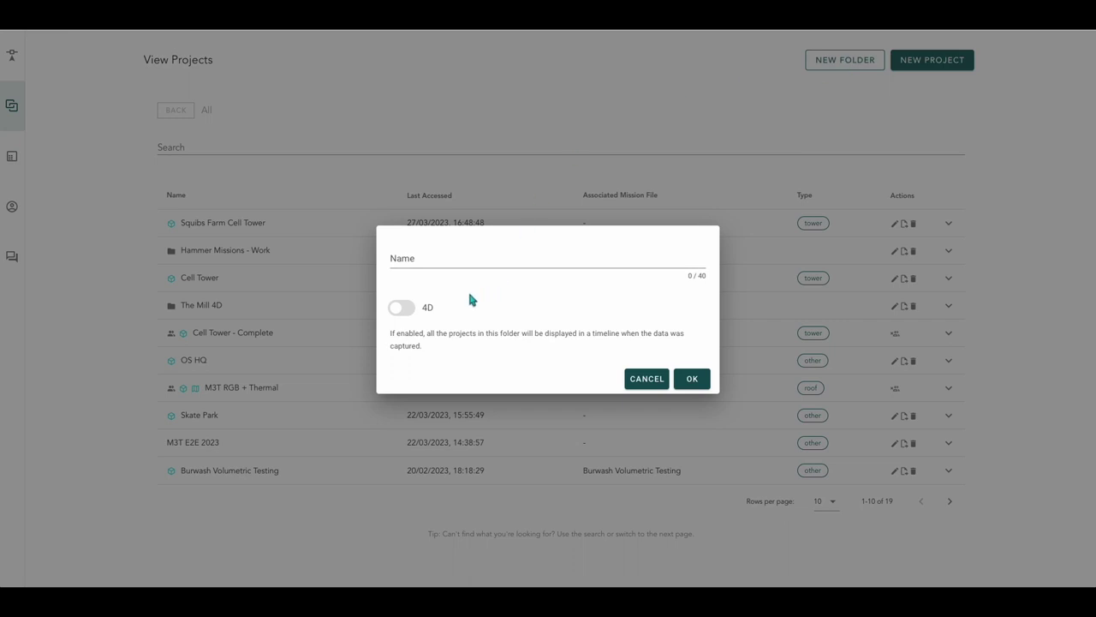
{"action": "left_click", "coordinate": [401, 307]}
{"action": "left_click", "coordinate": [421, 266]}
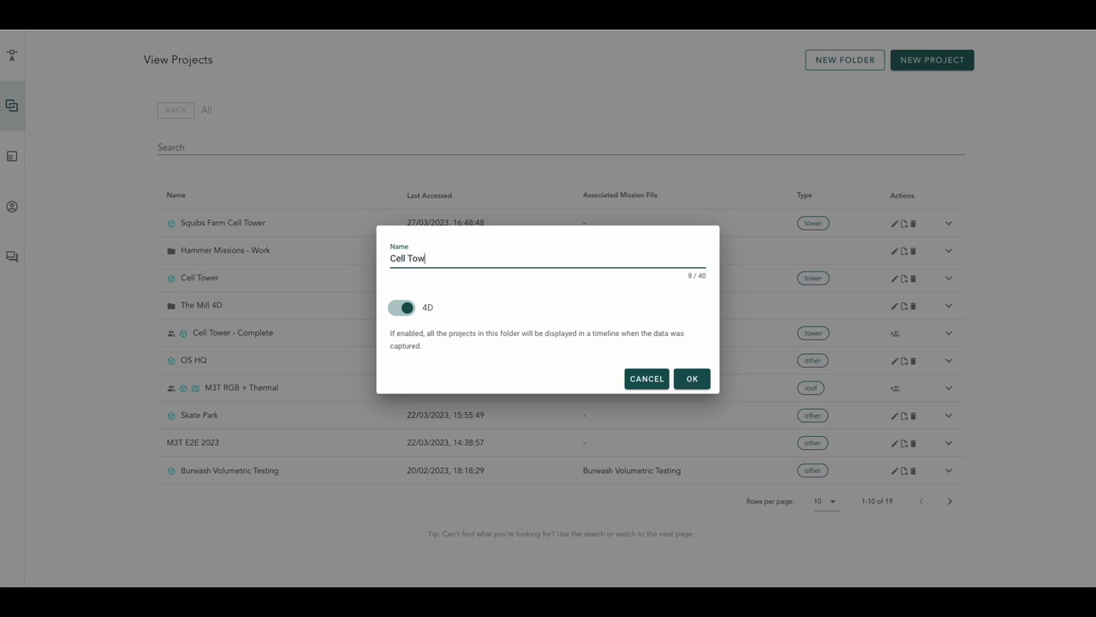
{"action": "left_click", "coordinate": [692, 380]}
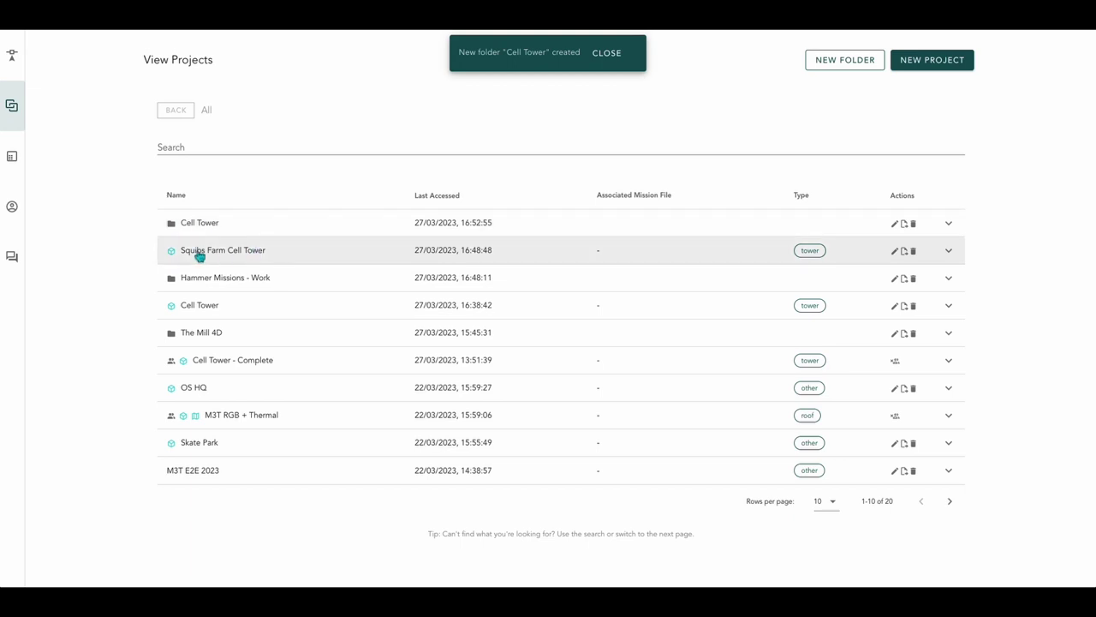
Step: Move the projects into the Cell Tower 4D folder, then open Squibs Farm Cell Tower inside it
{"action": "left_click", "coordinate": [905, 252]}
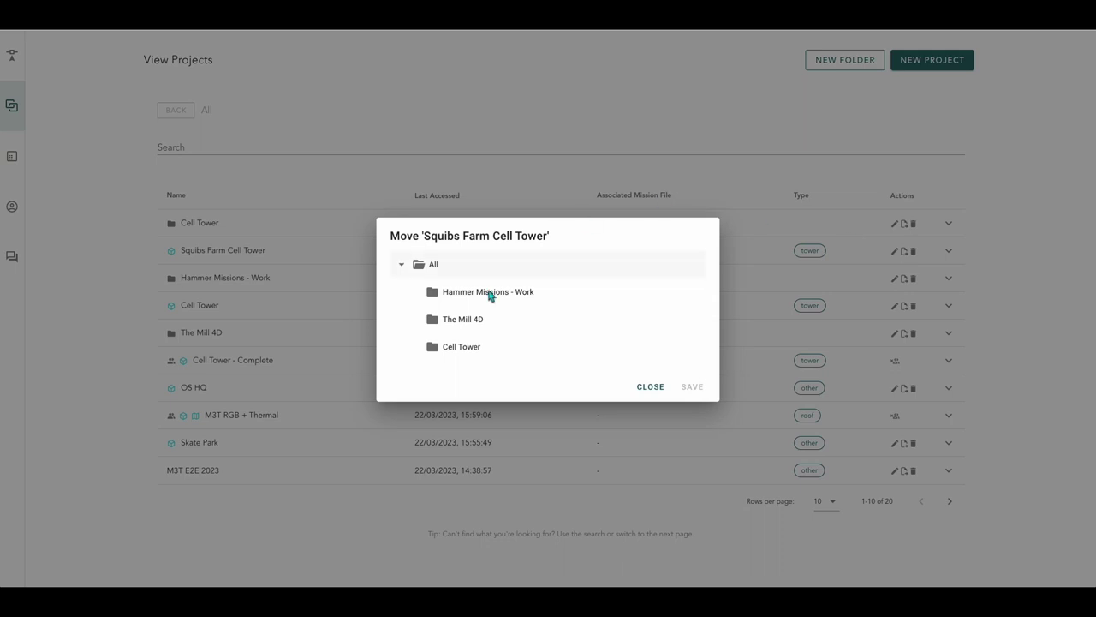
{"action": "left_click", "coordinate": [500, 353]}
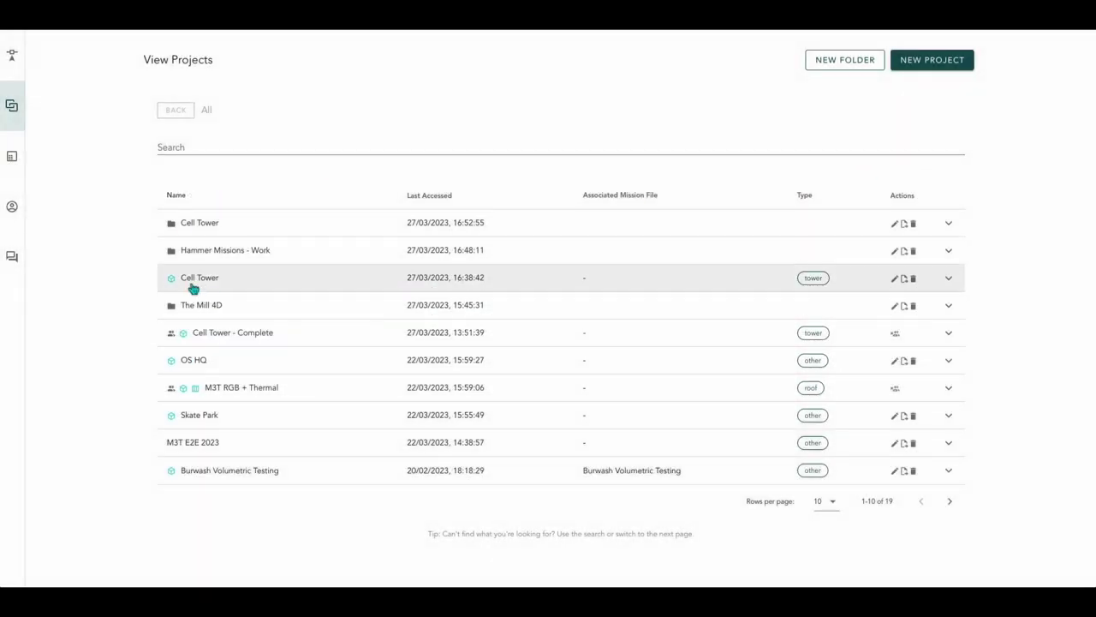
{"action": "left_click", "coordinate": [905, 280]}
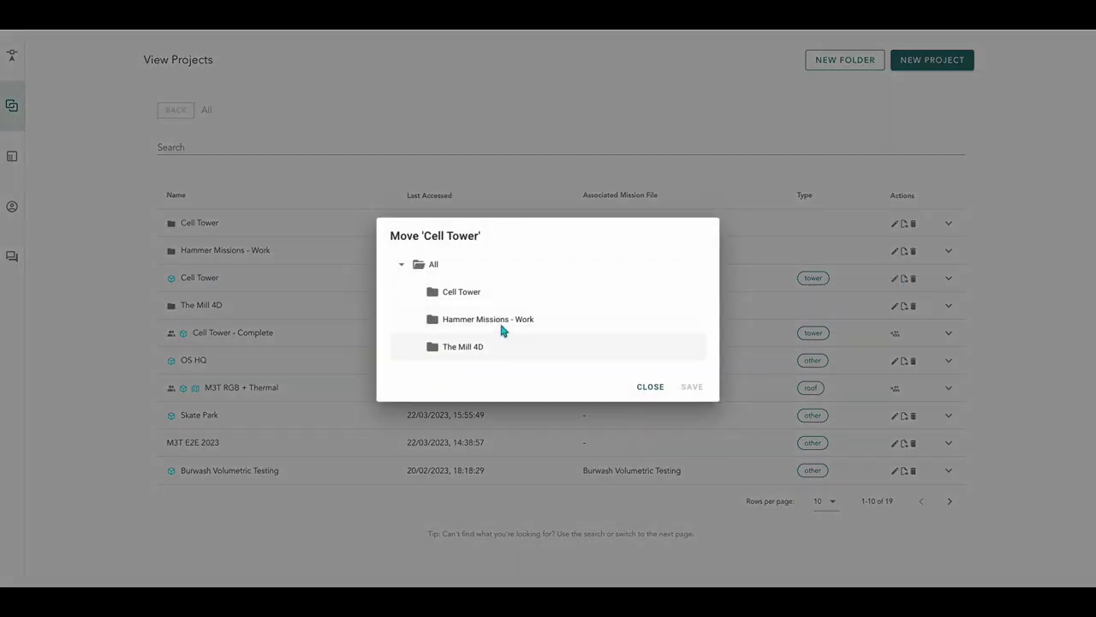
{"action": "left_click", "coordinate": [470, 293]}
{"action": "left_click", "coordinate": [691, 388]}
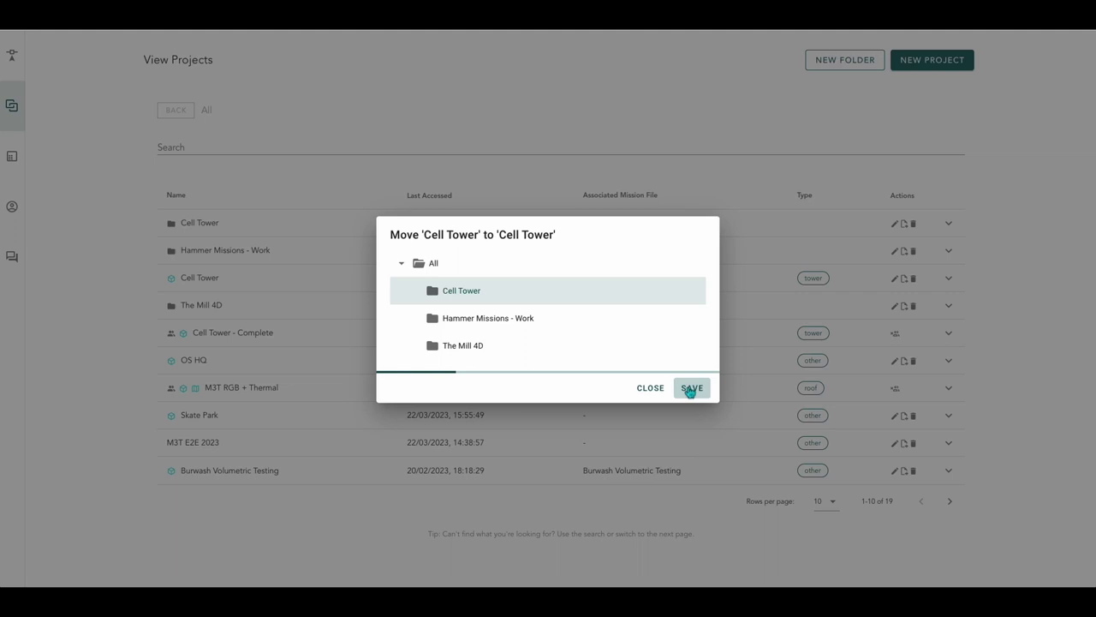
{"action": "left_click", "coordinate": [213, 226]}
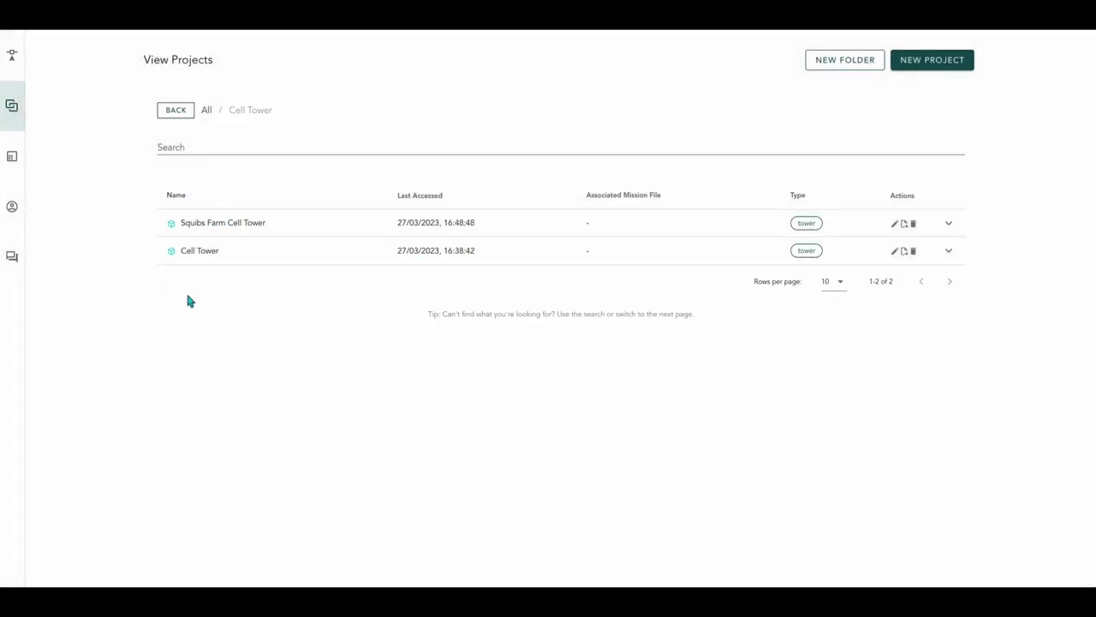
{"action": "left_click", "coordinate": [239, 227]}
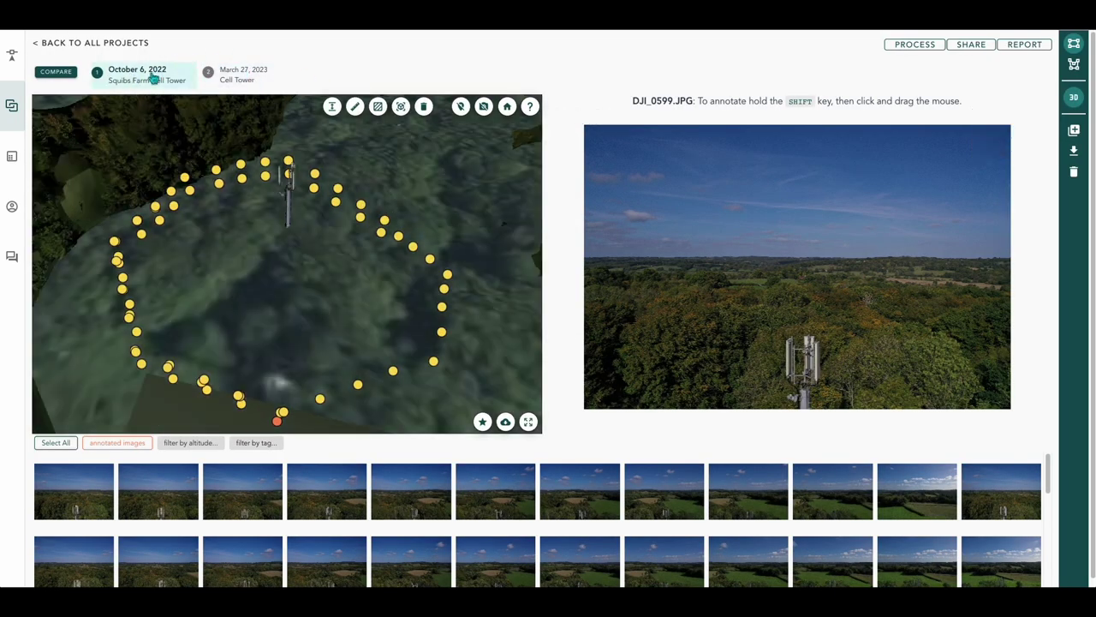
{"action": "left_click", "coordinate": [249, 81]}
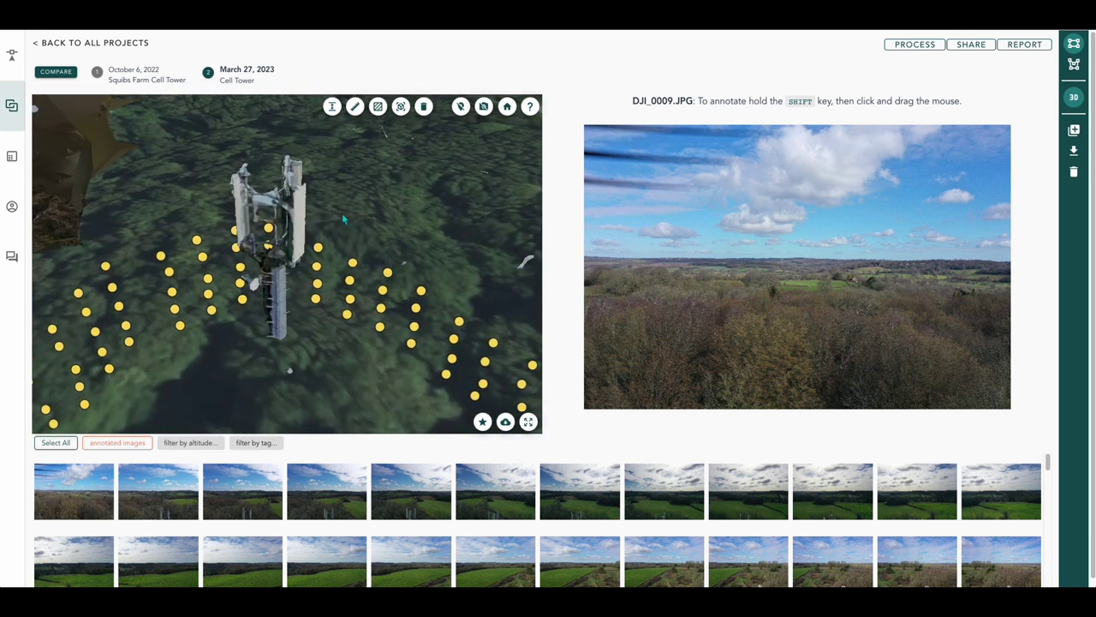
{"action": "left_click", "coordinate": [152, 79]}
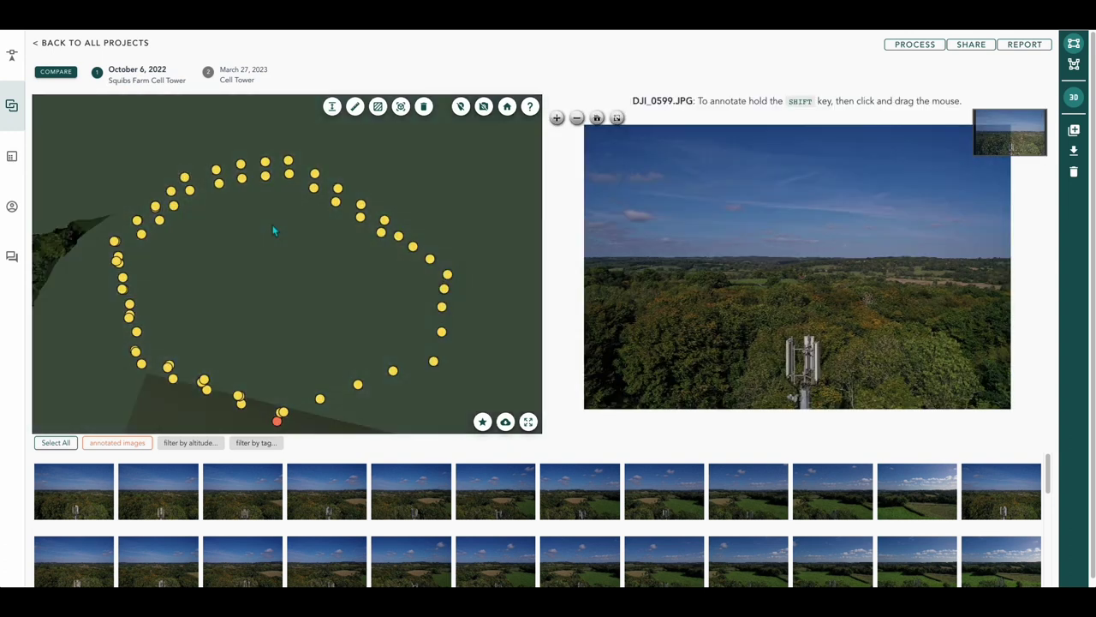
{"action": "scroll", "coordinate": [282, 233], "scroll_direction": "up", "scroll_amount": 2}
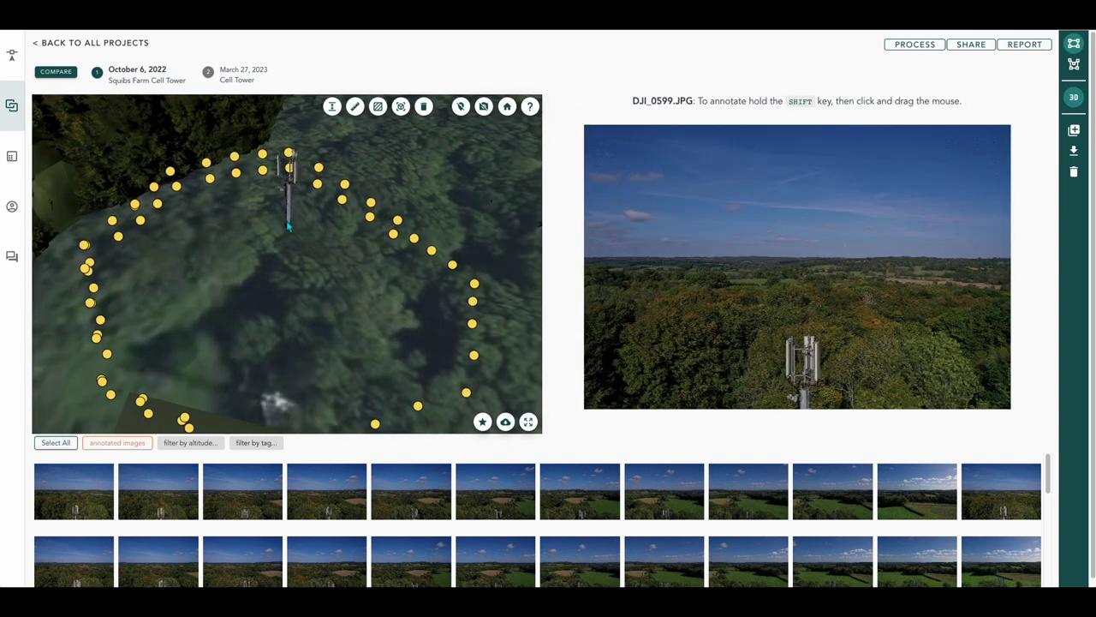
{"action": "scroll", "coordinate": [287, 227], "scroll_direction": "up", "scroll_amount": 5}
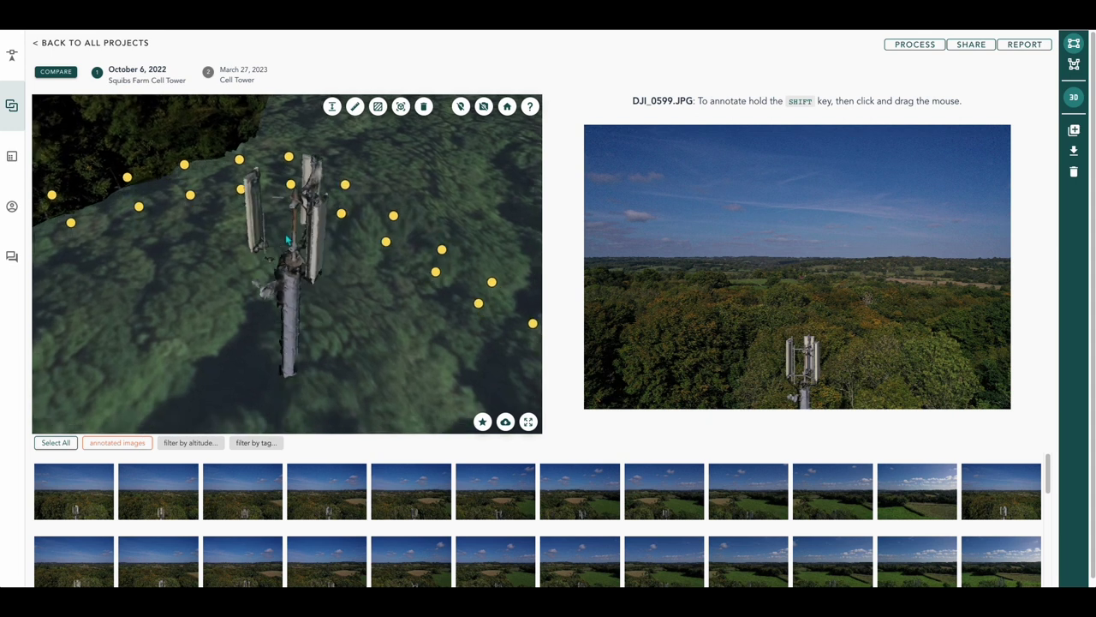
{"action": "left_click", "coordinate": [251, 86]}
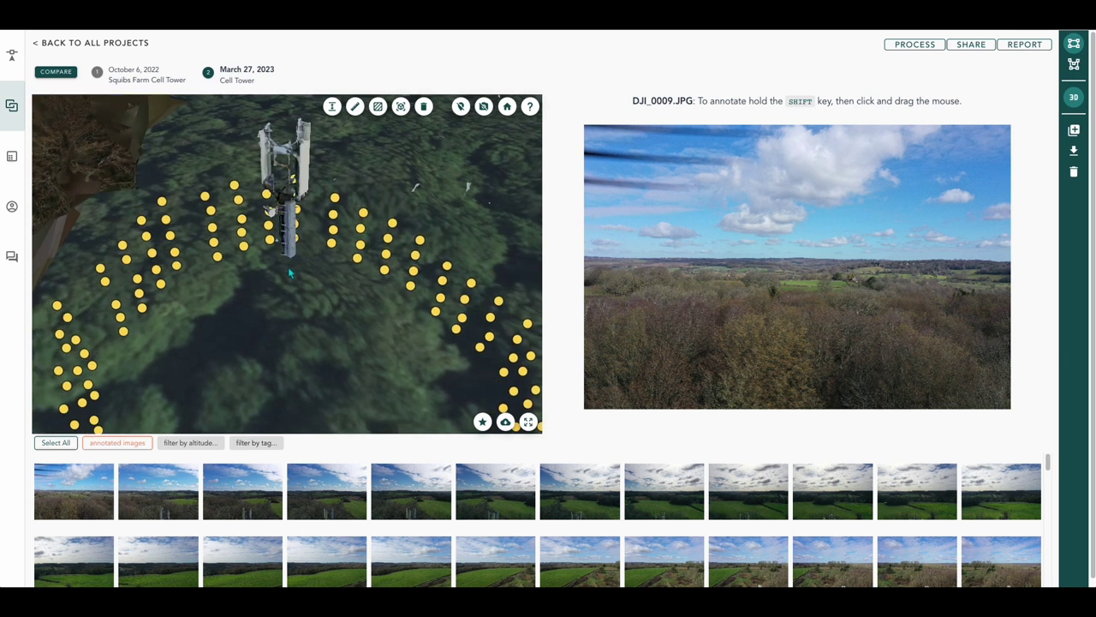
{"action": "left_click", "coordinate": [132, 79]}
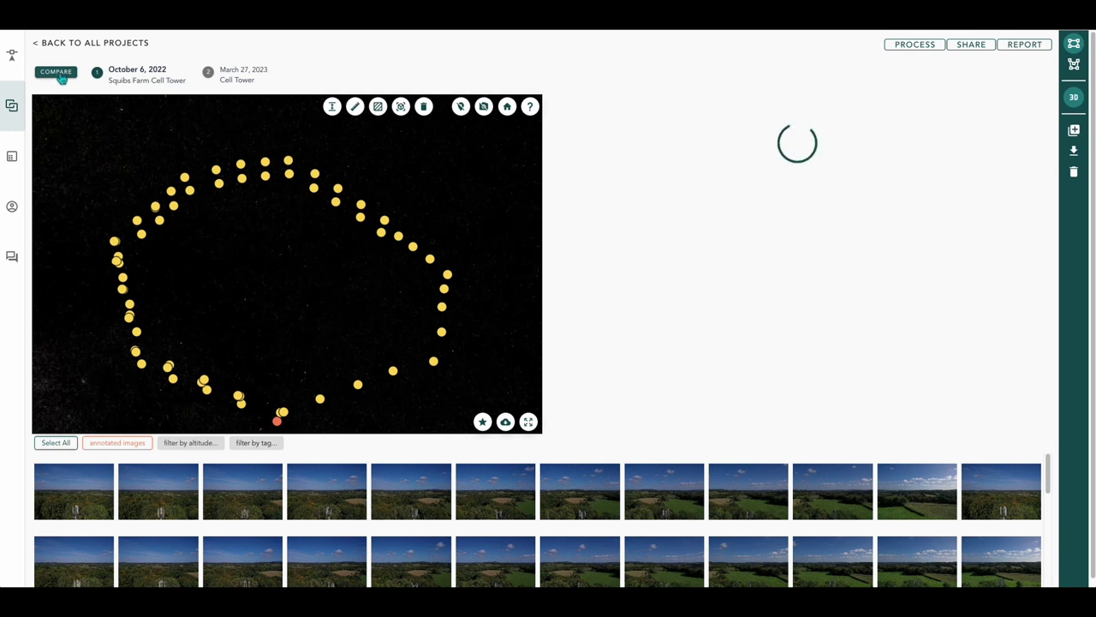
Step: Launch a side-by-side comparison of the October 6, 2022 and March 27, 2023 flights
{"action": "left_click", "coordinate": [58, 76]}
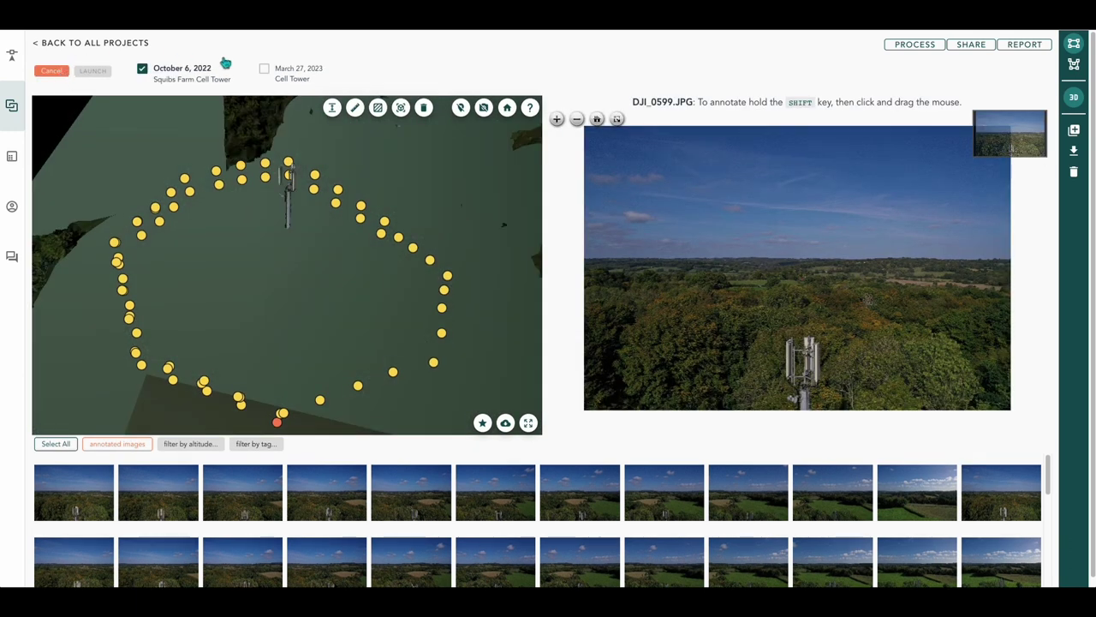
{"action": "left_click", "coordinate": [265, 69]}
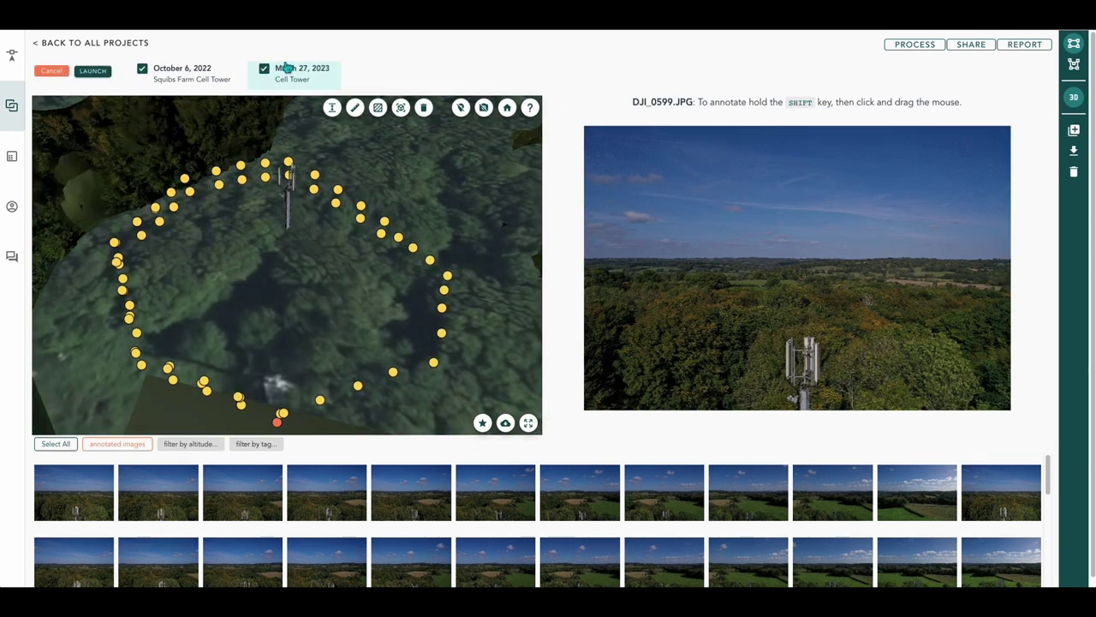
{"action": "left_click", "coordinate": [95, 71]}
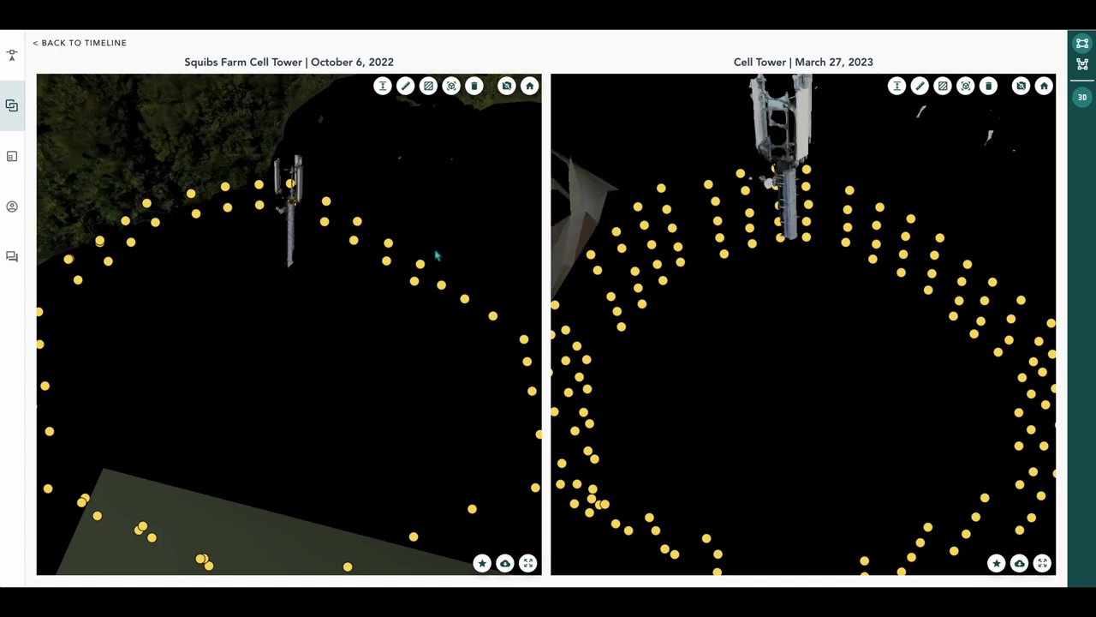
Step: Orbit and zoom the March 2023 tower model to a new perspective
{"action": "left_click_drag", "start_coordinate": [777, 304], "coordinate": [766, 367]}
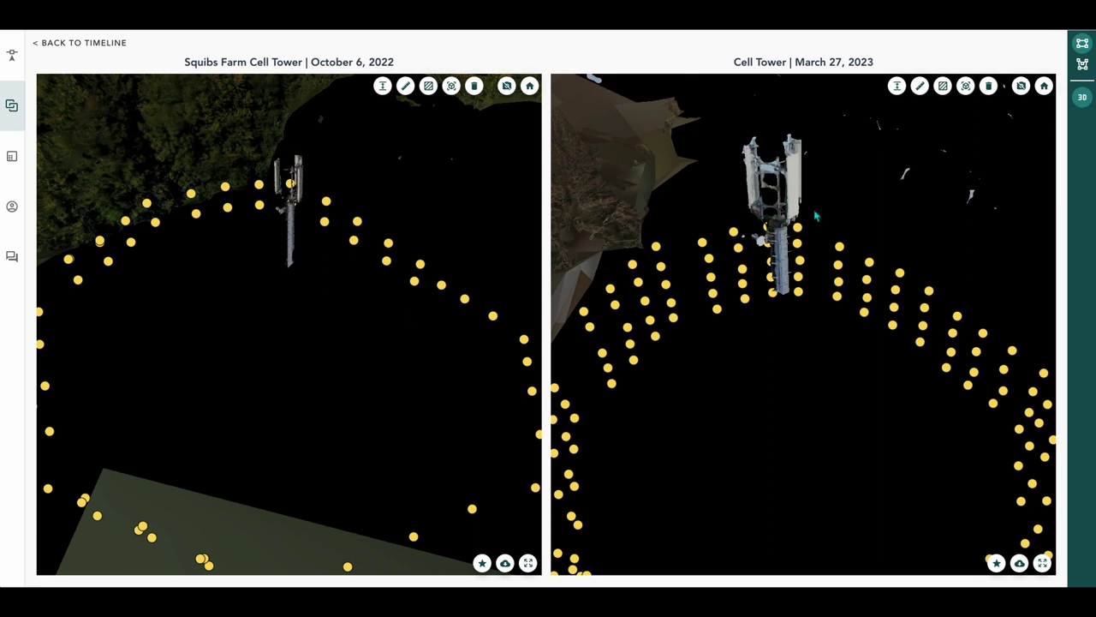
{"action": "scroll", "coordinate": [781, 168], "scroll_direction": "up", "scroll_amount": 5}
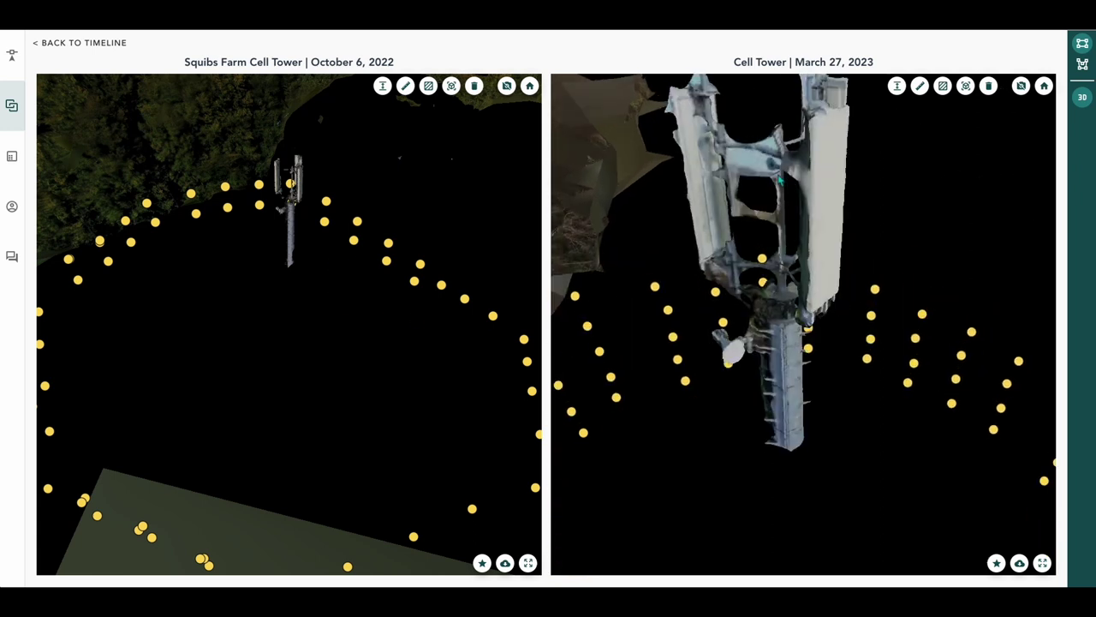
{"action": "left_click_drag", "start_coordinate": [783, 262], "coordinate": [798, 255]}
{"action": "scroll", "coordinate": [293, 220], "scroll_direction": "up", "scroll_amount": 2}
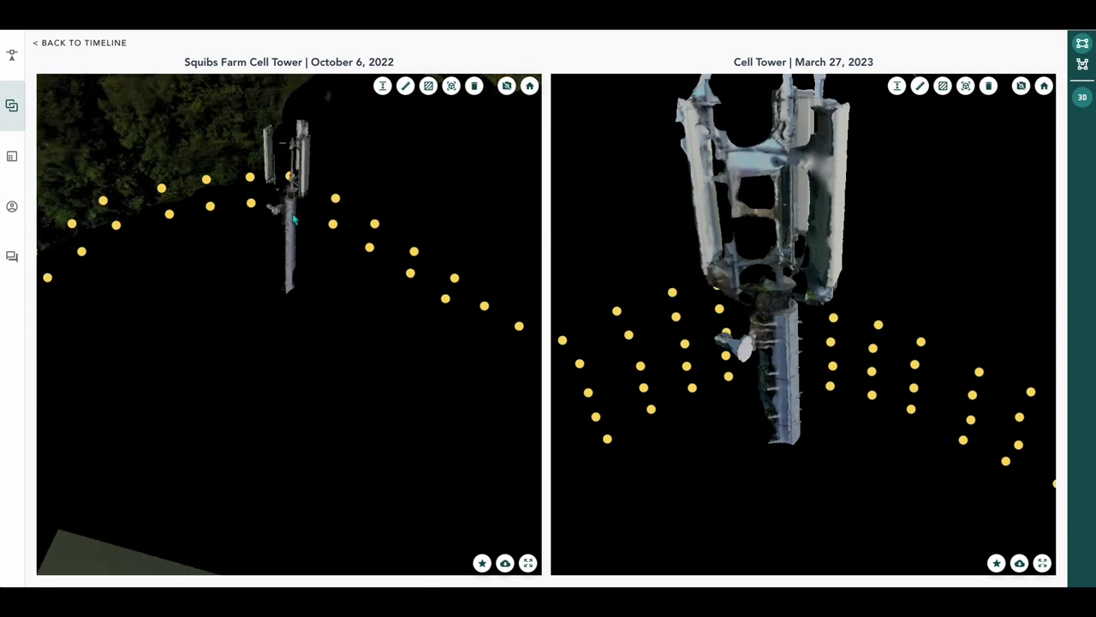
{"action": "scroll", "coordinate": [294, 218], "scroll_direction": "up", "scroll_amount": 4}
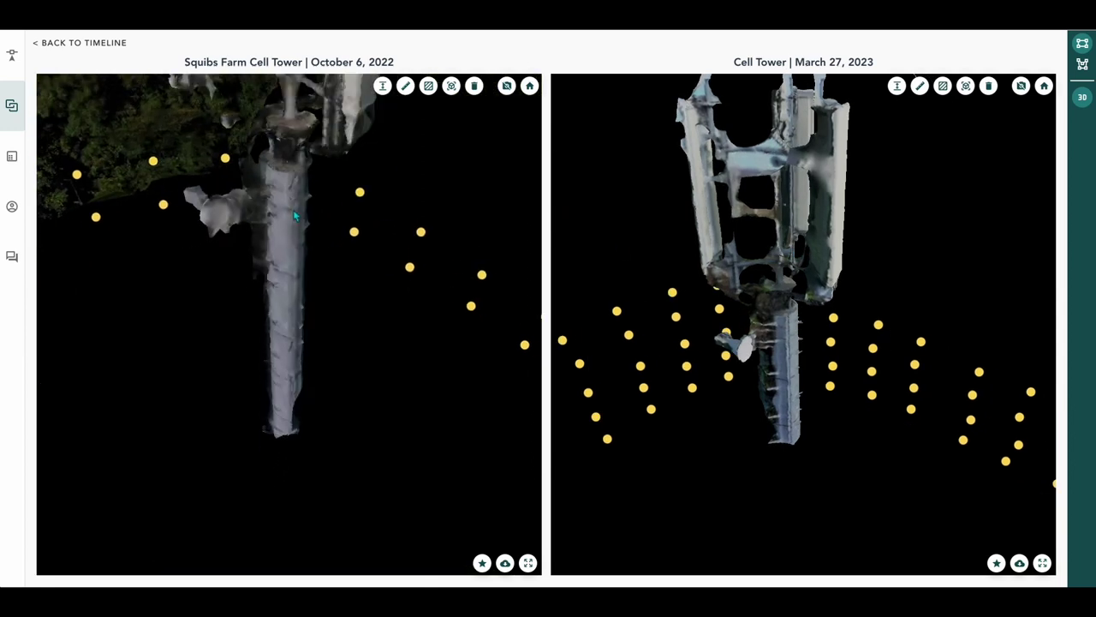
Step: Reset, orbit and zoom the October 2022 view onto its antennas, then tilt the March 2023 tower upright
{"action": "left_click_drag", "start_coordinate": [293, 203], "coordinate": [311, 263]}
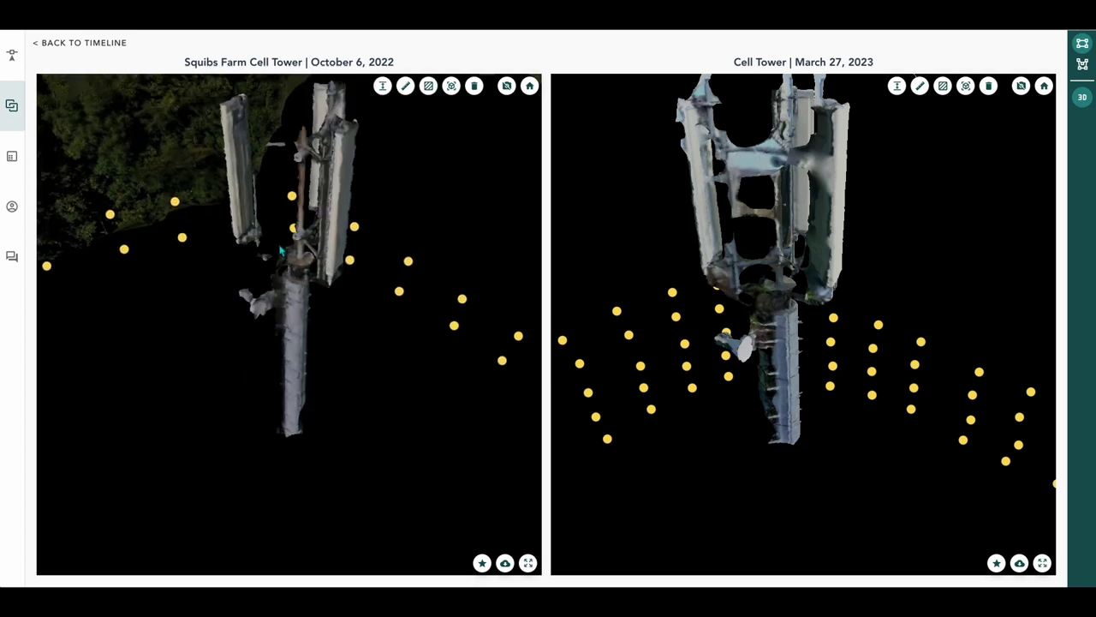
{"action": "scroll", "coordinate": [292, 243], "scroll_direction": "up", "scroll_amount": 5}
{"action": "scroll", "coordinate": [283, 244], "scroll_direction": "up", "scroll_amount": 4}
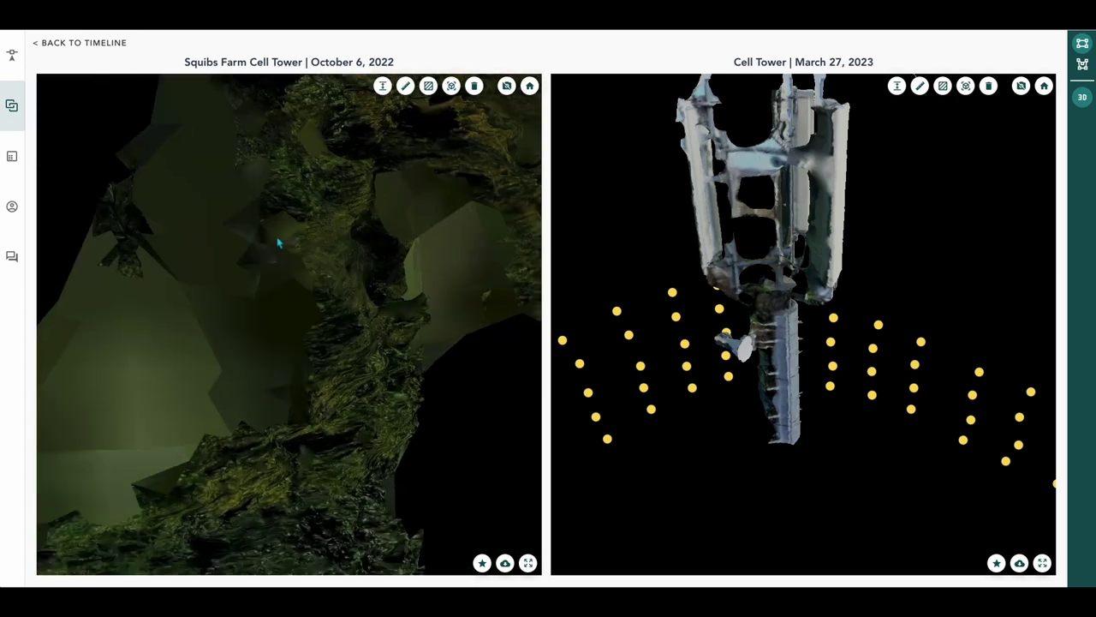
{"action": "left_click", "coordinate": [531, 86]}
{"action": "scroll", "coordinate": [312, 303], "scroll_direction": "up", "scroll_amount": 3}
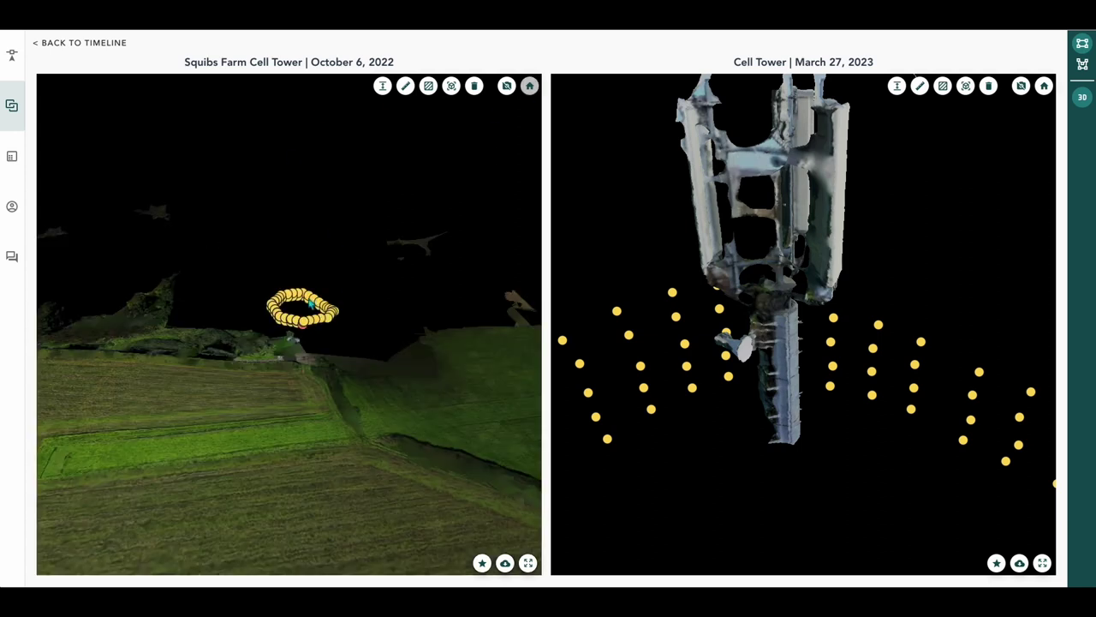
{"action": "scroll", "coordinate": [312, 303], "scroll_direction": "up", "scroll_amount": 3}
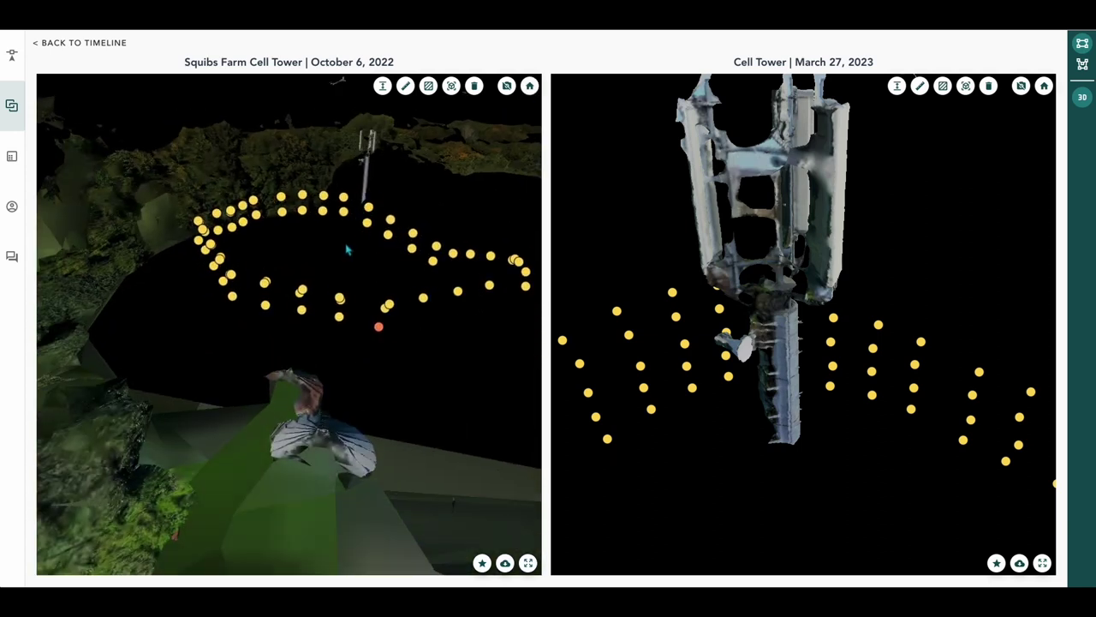
{"action": "left_click_drag", "start_coordinate": [348, 249], "coordinate": [337, 217]}
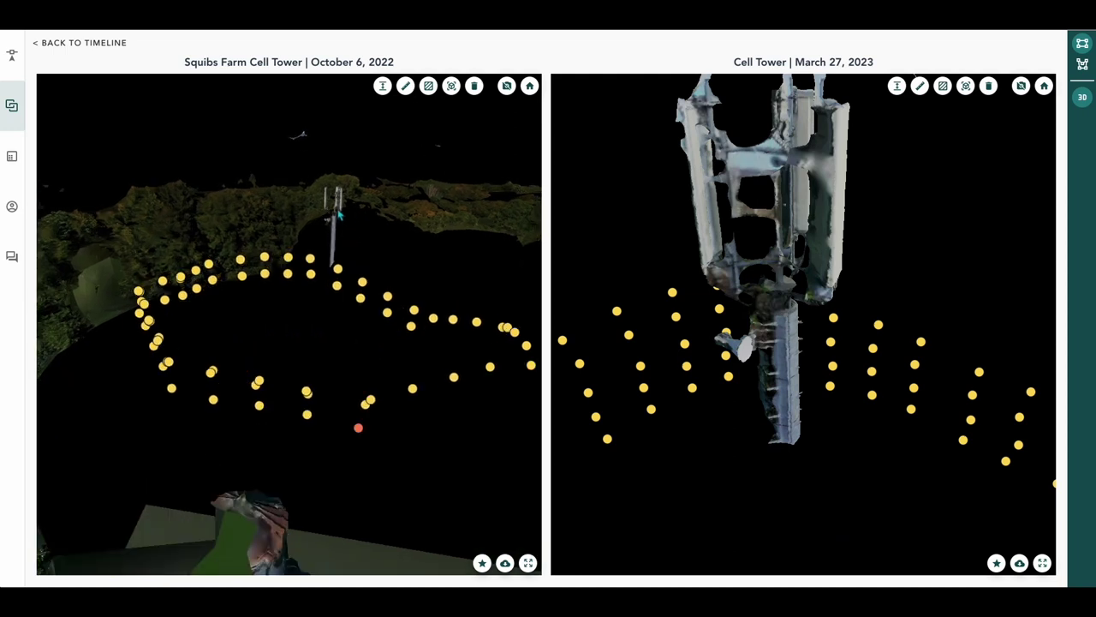
{"action": "scroll", "coordinate": [337, 214], "scroll_direction": "up", "scroll_amount": 5}
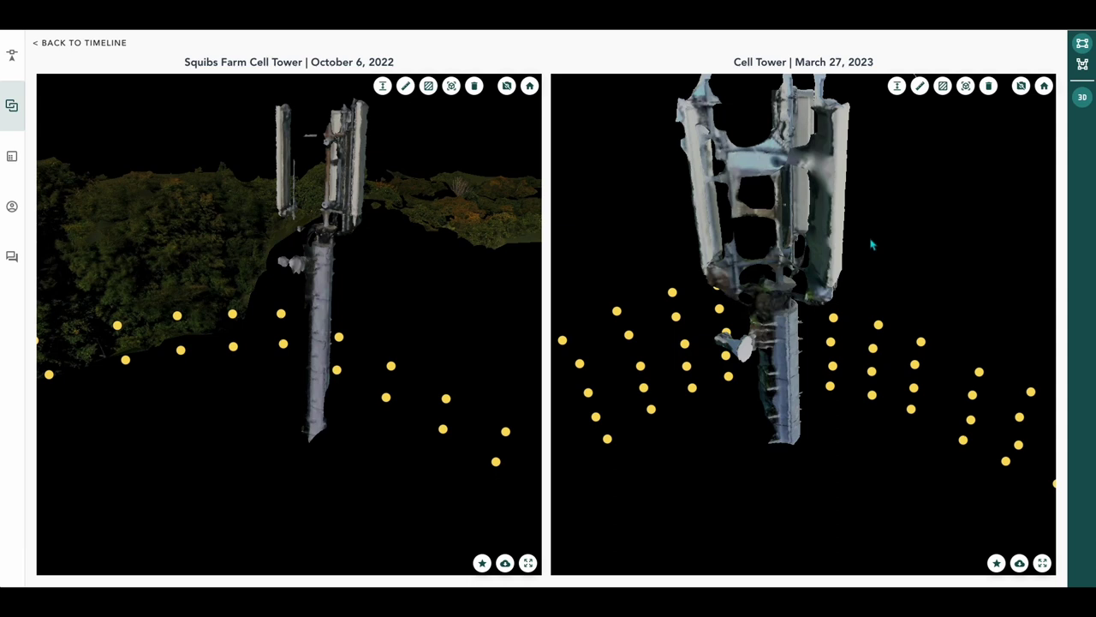
{"action": "left_click_drag", "start_coordinate": [794, 288], "coordinate": [237, 228]}
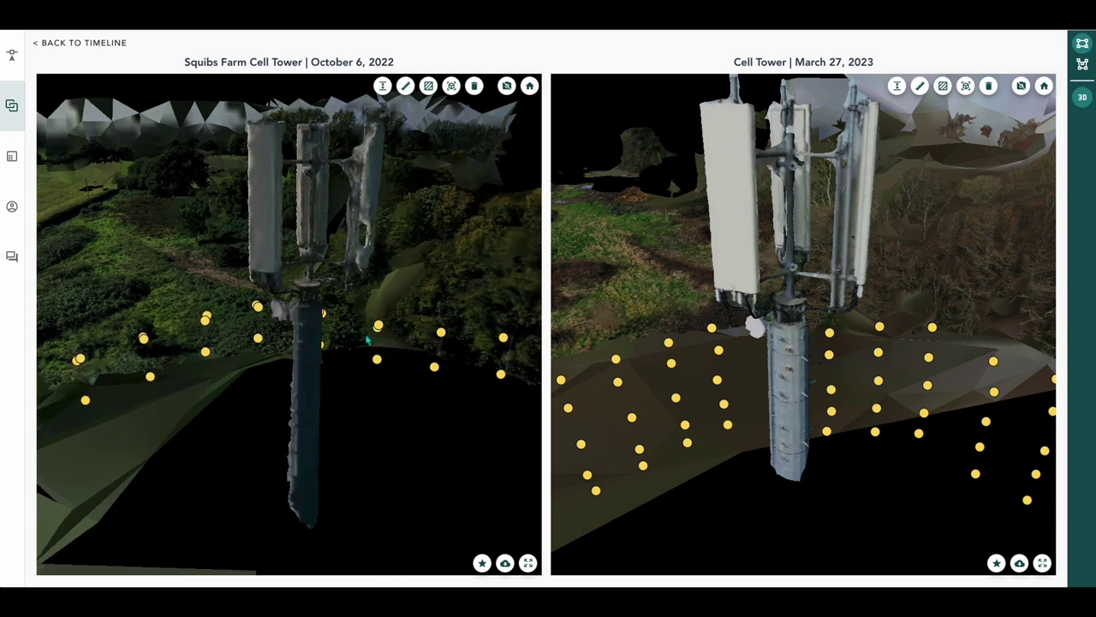
Step: Open and then close photos DJI_0608 (2022) and DJI_0016 (2023) from the two models
{"action": "left_click", "coordinate": [379, 327]}
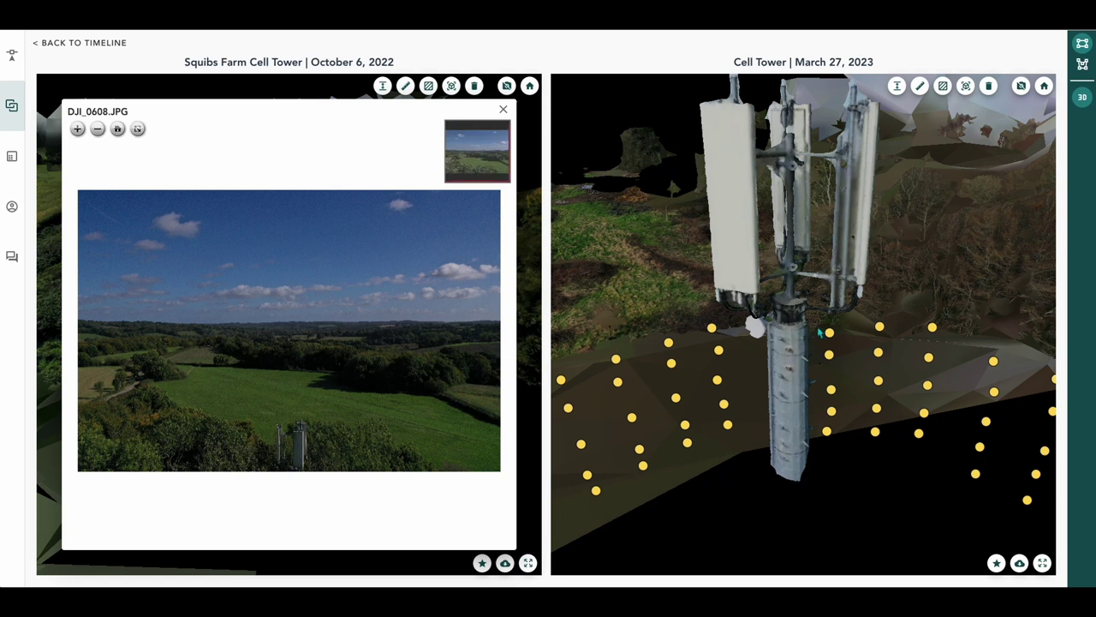
{"action": "left_click", "coordinate": [880, 327]}
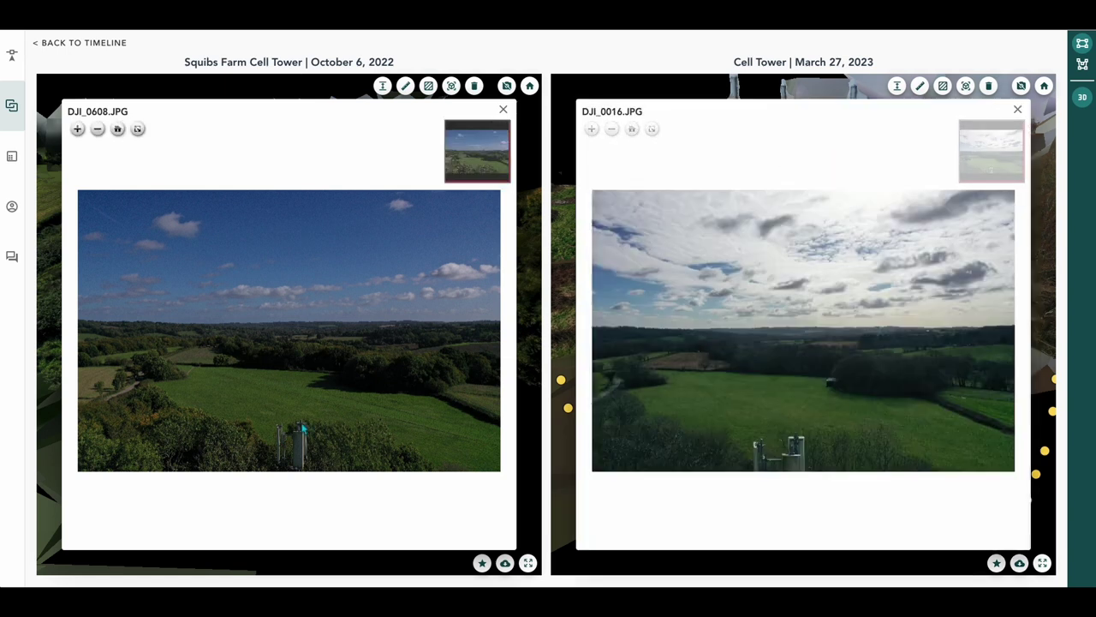
{"action": "left_click", "coordinate": [504, 110]}
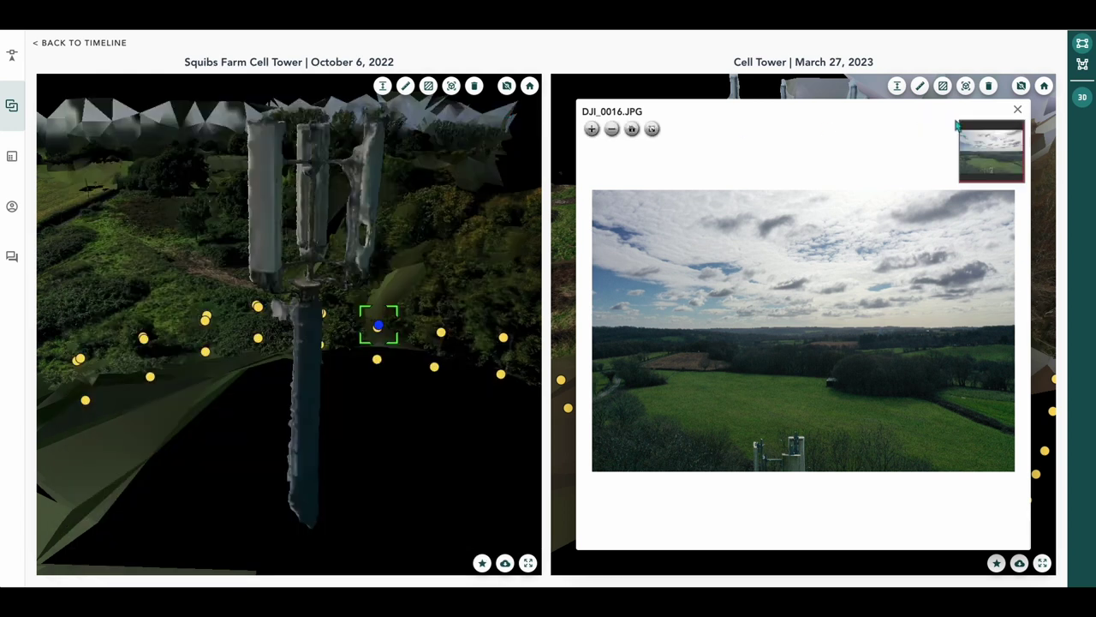
{"action": "left_click", "coordinate": [1019, 111]}
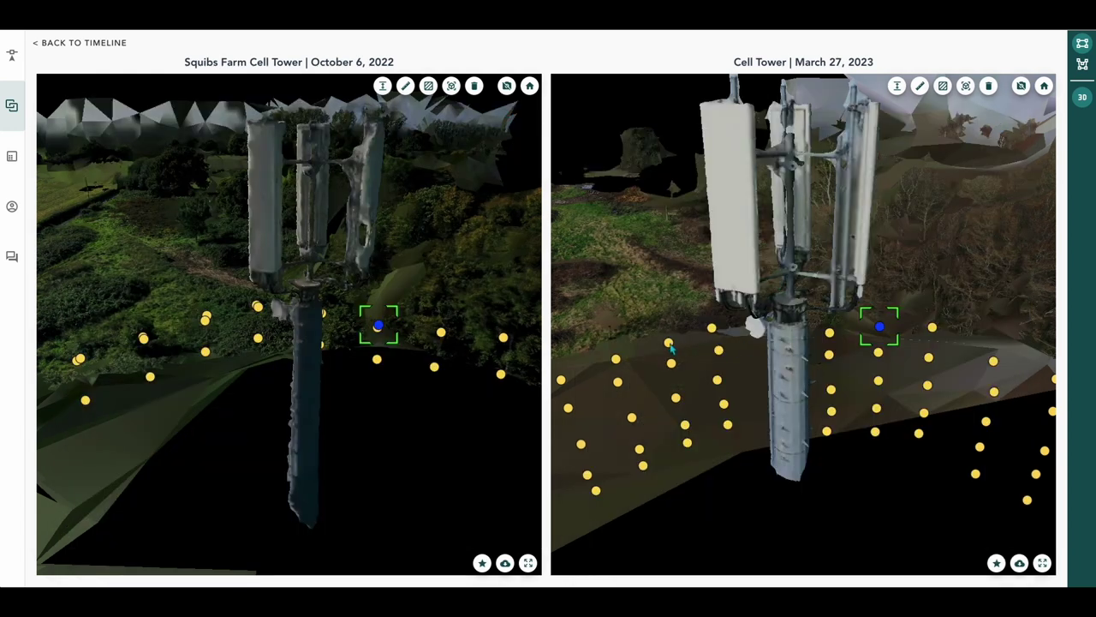
Step: Check DJI_0012 and DJI_0616, then open DJI_0653 from 2022 and DJI_0115 from 2023
{"action": "left_click", "coordinate": [672, 347]}
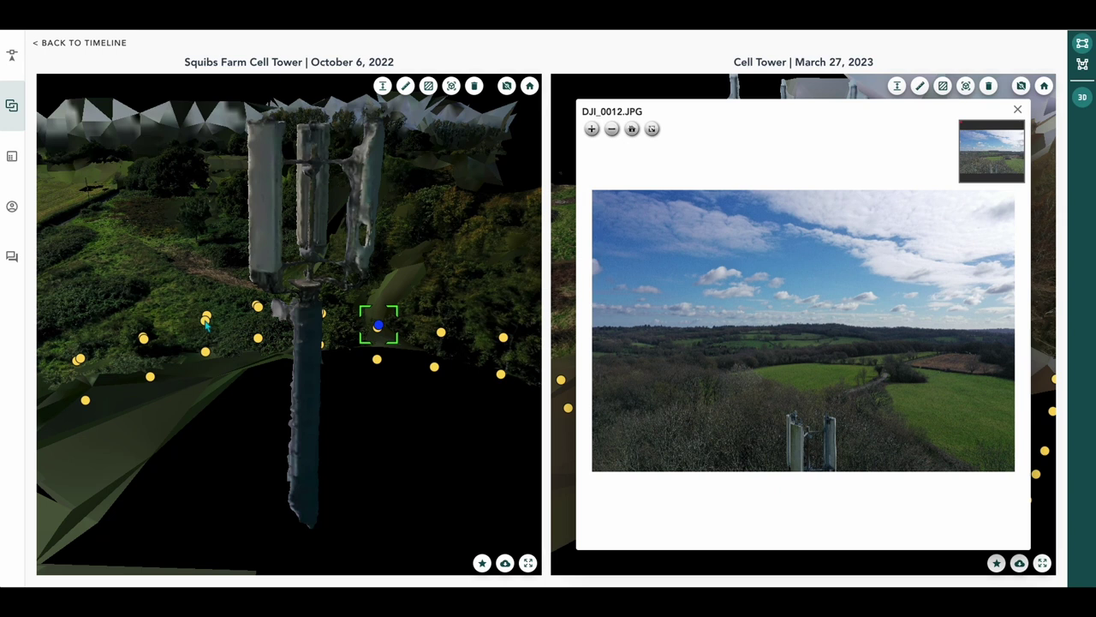
{"action": "left_click", "coordinate": [206, 320]}
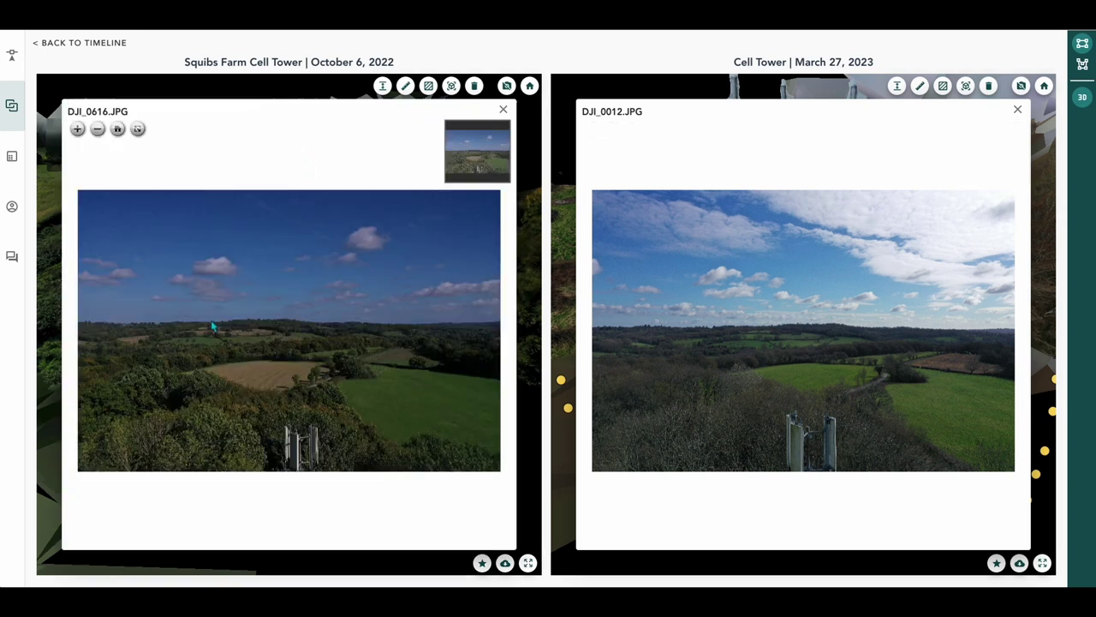
{"action": "left_click", "coordinate": [506, 111]}
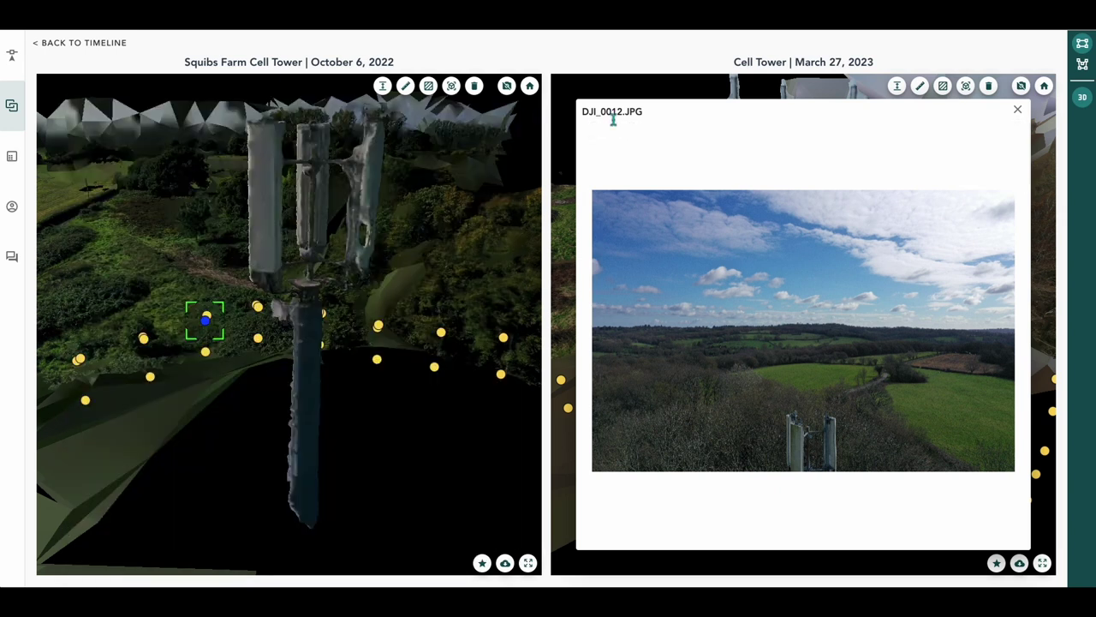
{"action": "left_click", "coordinate": [1019, 111]}
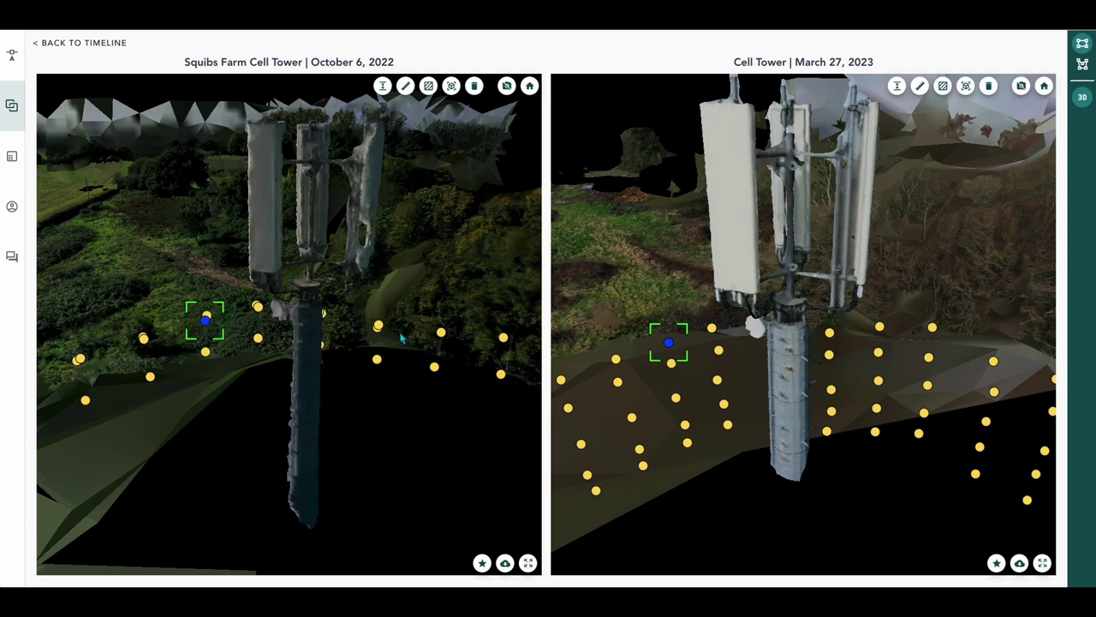
{"action": "left_click", "coordinate": [434, 368]}
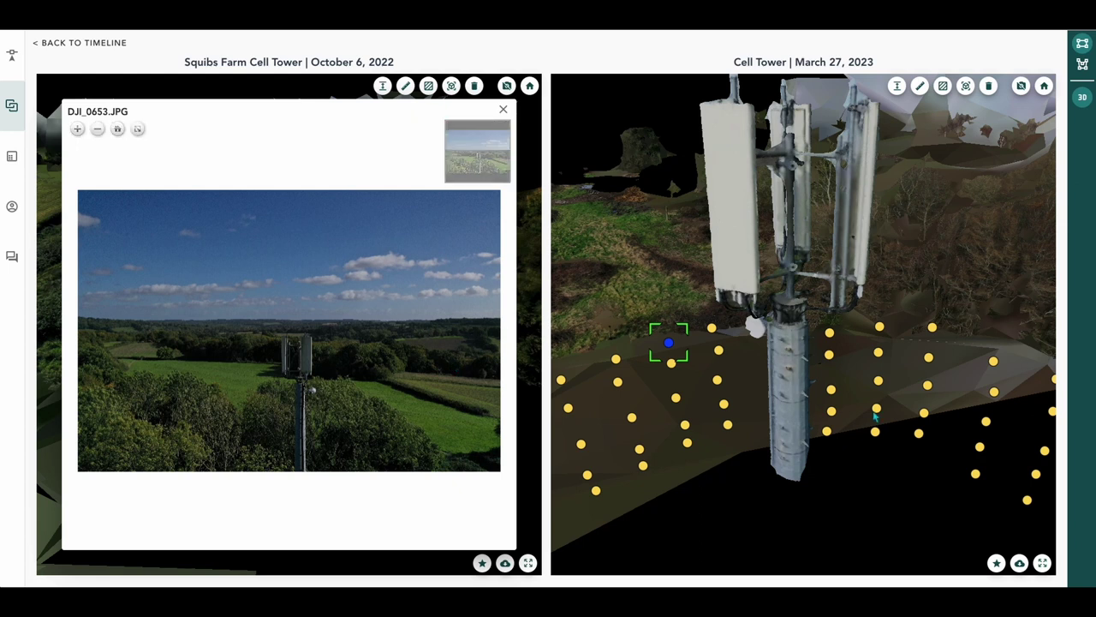
{"action": "left_click", "coordinate": [876, 410]}
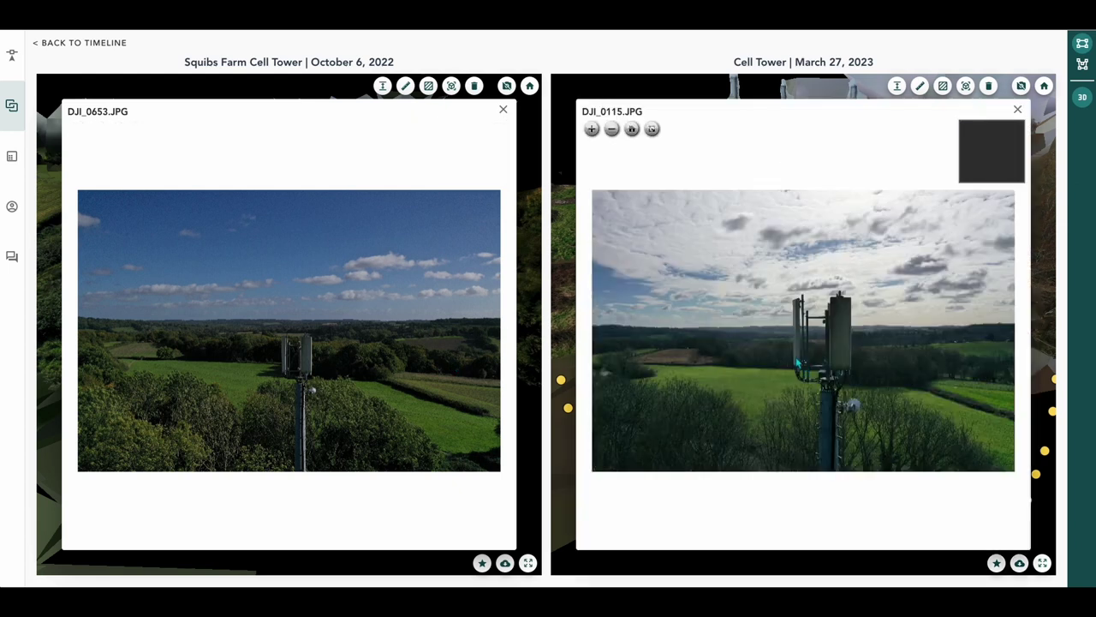
Step: Zoom photos DJI_0653 and DJI_0115 in on the tower antennas and dish
{"action": "scroll", "coordinate": [815, 364], "scroll_direction": "up", "scroll_amount": 5}
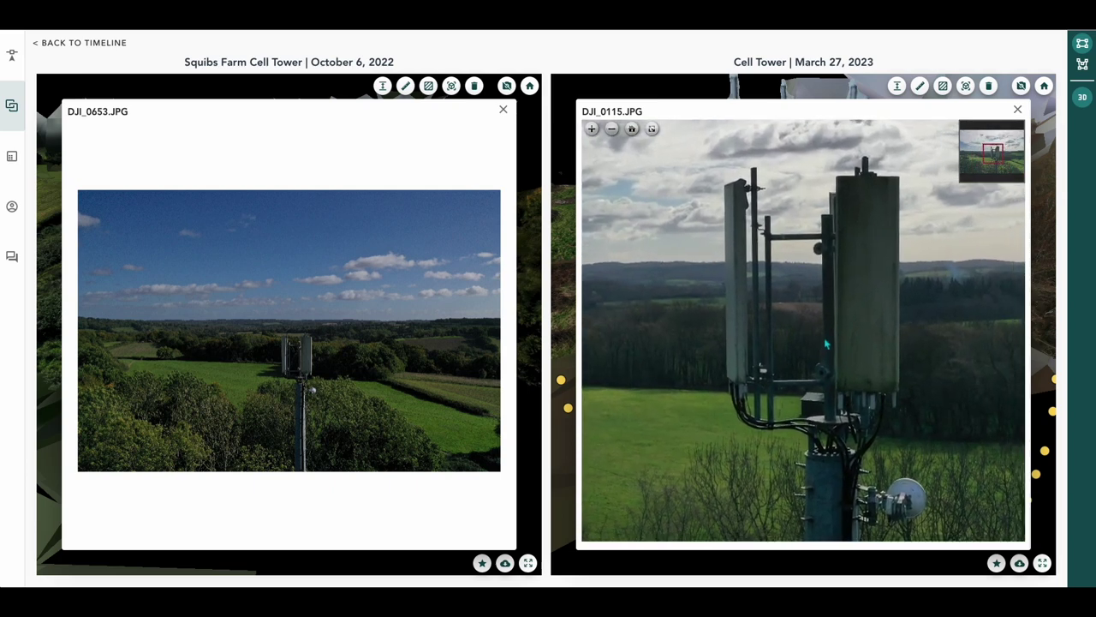
{"action": "scroll", "coordinate": [272, 387], "scroll_direction": "up", "scroll_amount": 6}
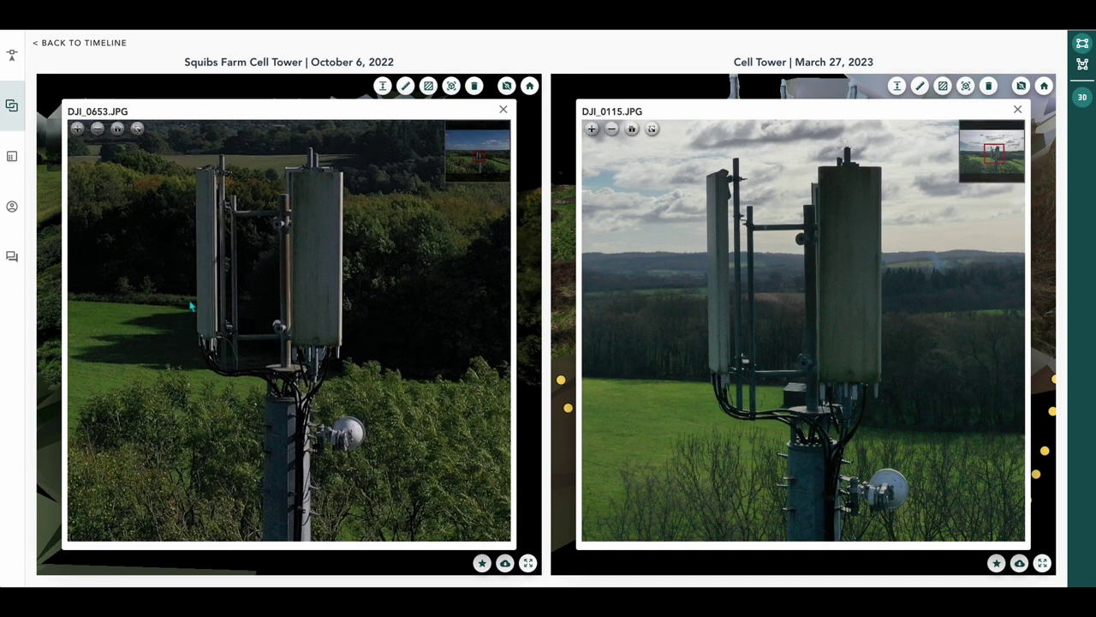
{"action": "scroll", "coordinate": [336, 312], "scroll_direction": "up", "scroll_amount": 2}
{"action": "scroll", "coordinate": [334, 308], "scroll_direction": "up", "scroll_amount": 3}
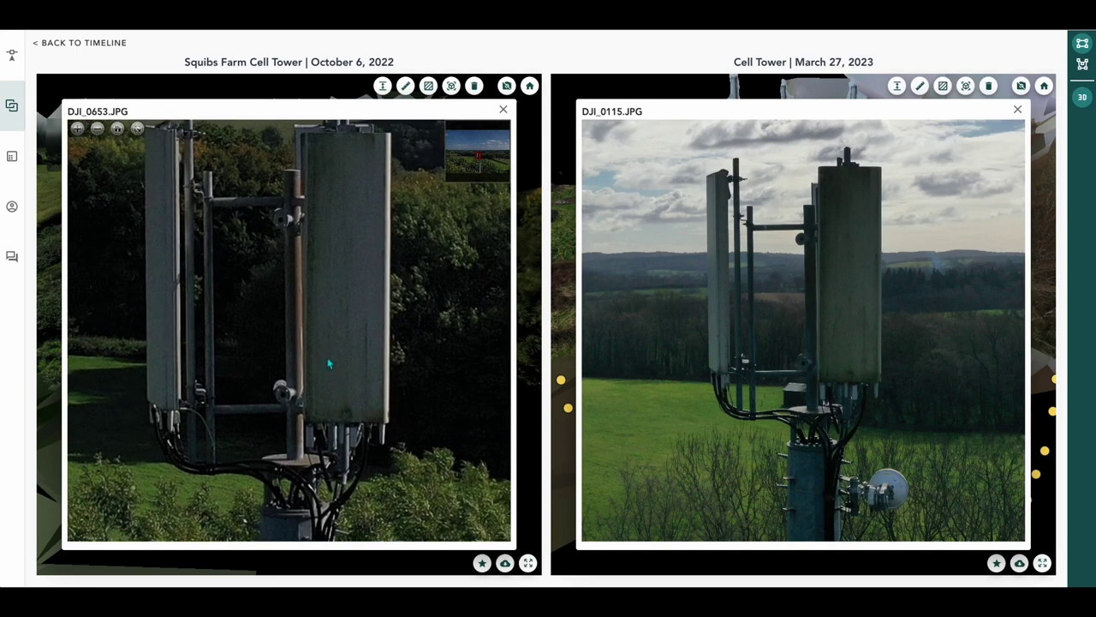
{"action": "scroll", "coordinate": [783, 306], "scroll_direction": "up", "scroll_amount": 2}
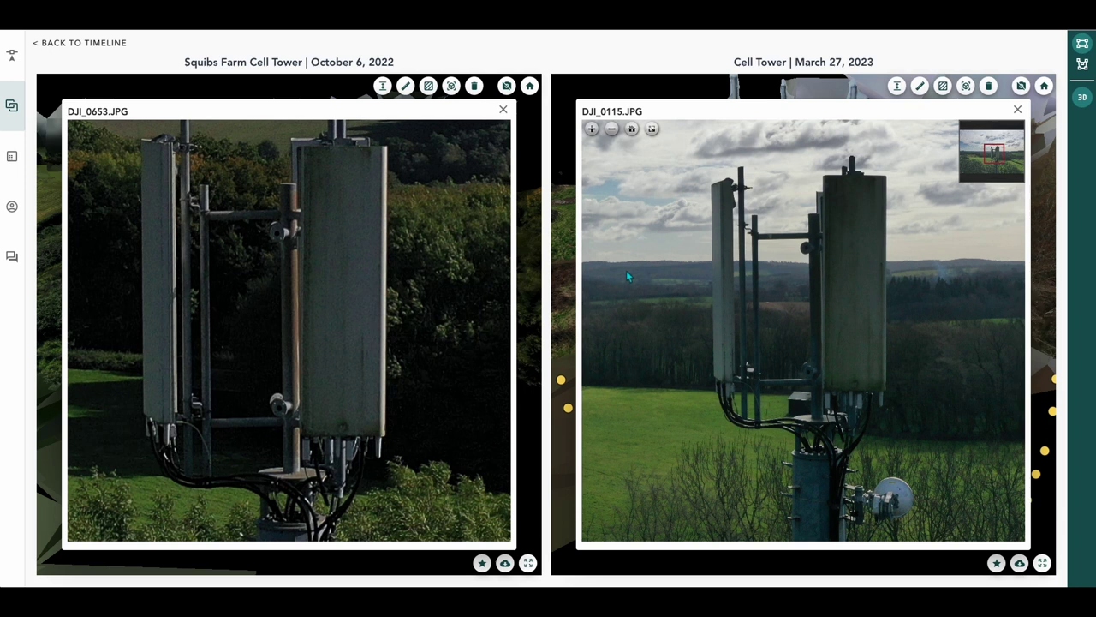
{"action": "scroll", "coordinate": [403, 291], "scroll_direction": "down", "scroll_amount": 3}
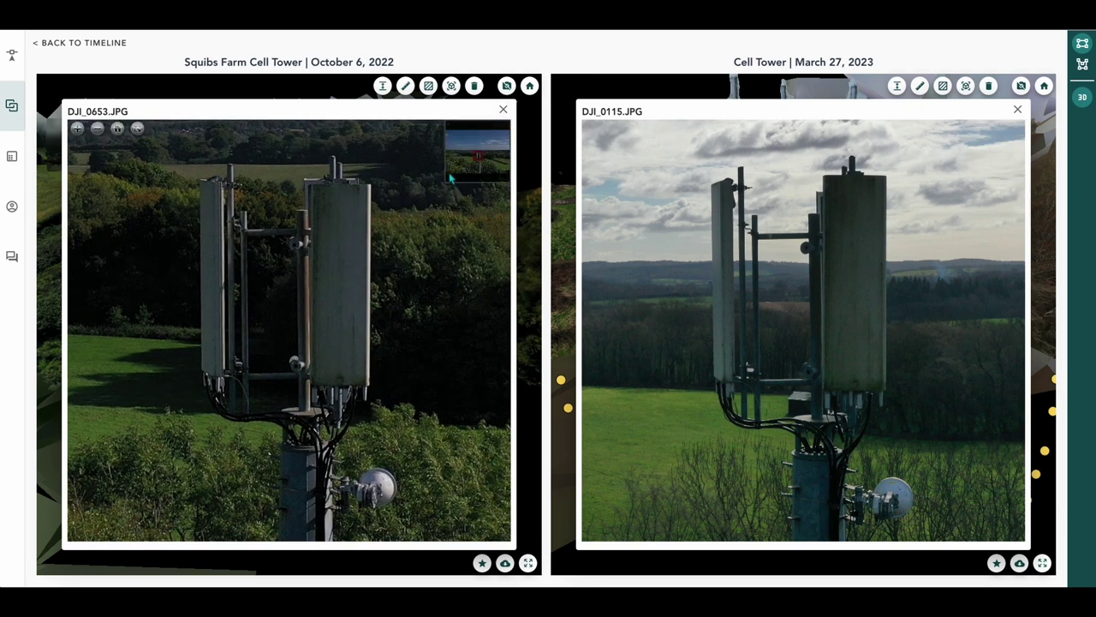
Step: Box the dish in the 2022 photo and save the comment 'dish'
{"action": "left_click", "coordinate": [352, 462]}
{"action": "left_click_drag", "start_coordinate": [367, 488], "coordinate": [404, 522]}
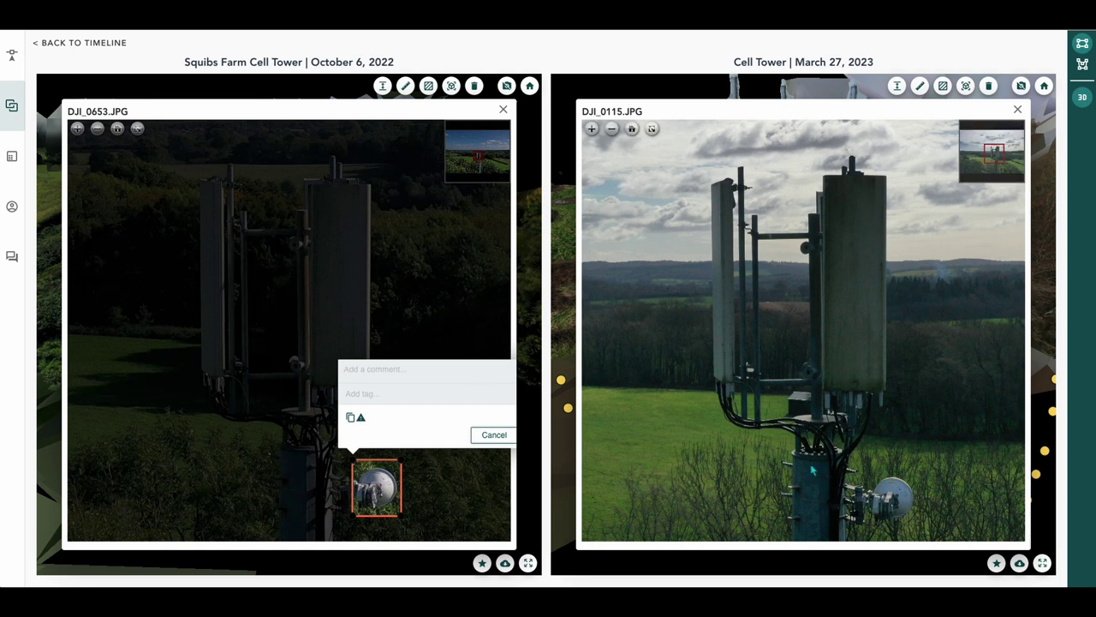
{"action": "left_click", "coordinate": [365, 371]}
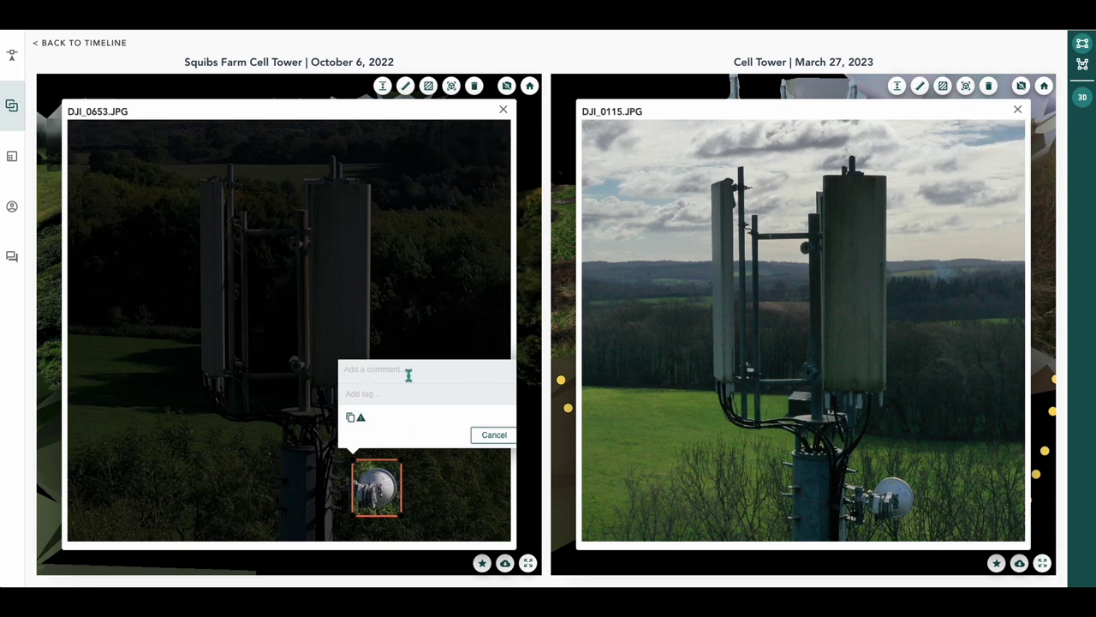
{"action": "type", "text": "dish"}
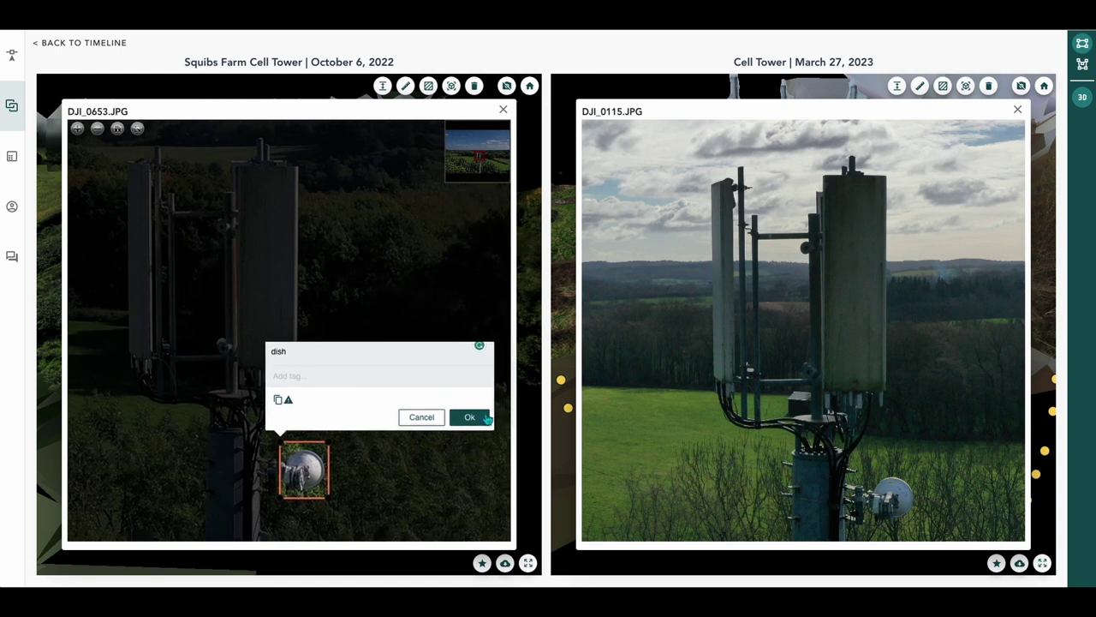
{"action": "left_click", "coordinate": [470, 417]}
Step: Box the dish in the 2023 photo and save the comment 'upgraded dish'
{"action": "scroll", "coordinate": [883, 435], "scroll_direction": "up", "scroll_amount": 3}
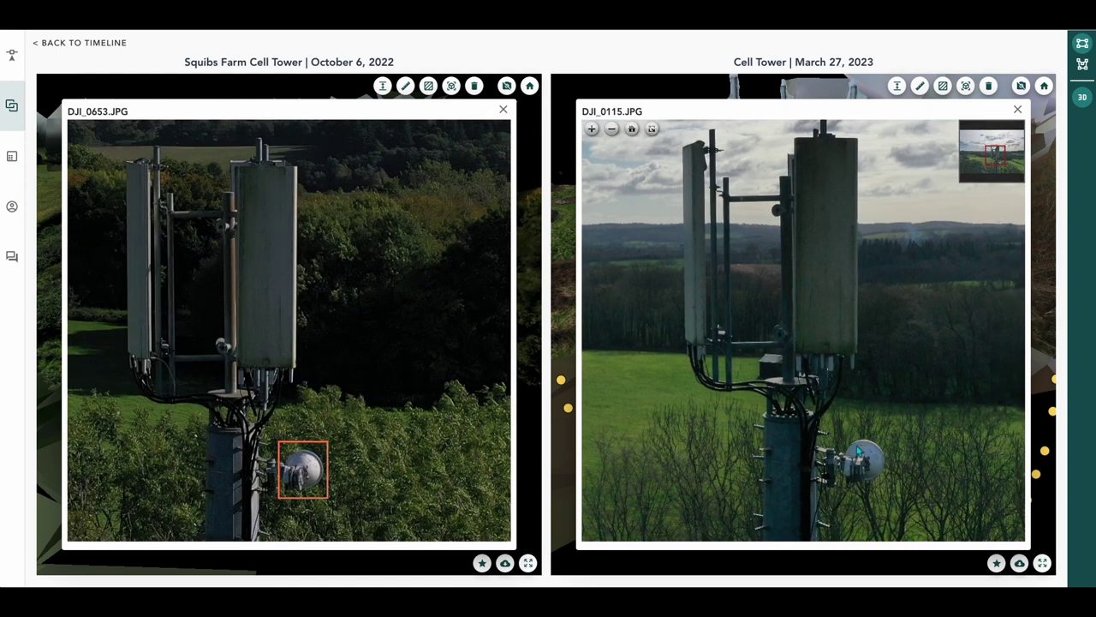
{"action": "left_click_drag", "start_coordinate": [842, 456], "coordinate": [887, 499]}
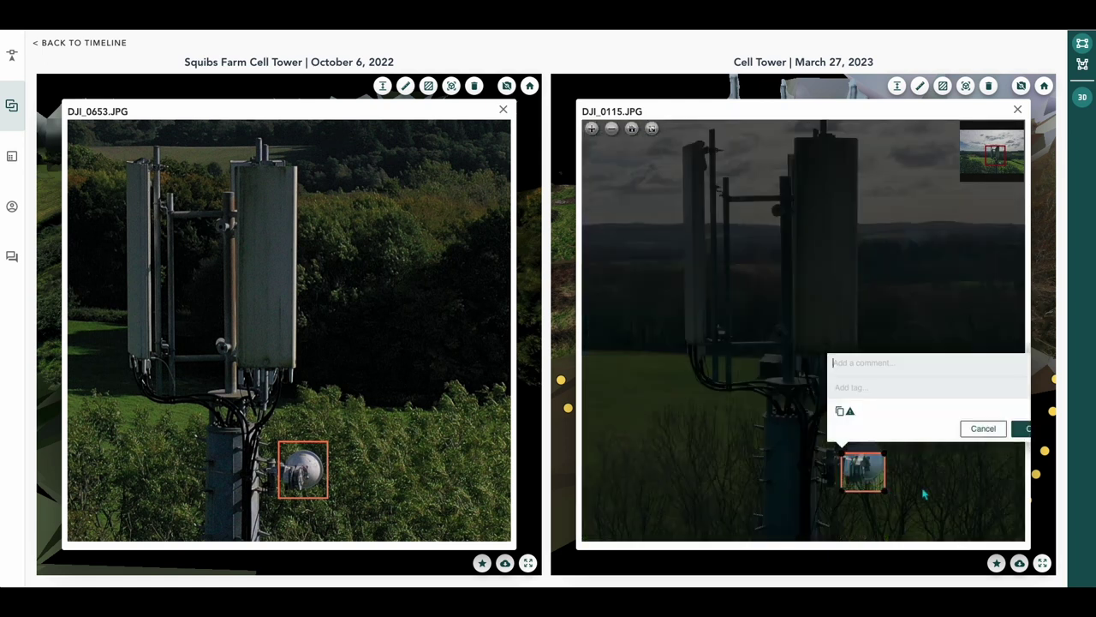
{"action": "left_click", "coordinate": [866, 364]}
{"action": "type", "text": "upgraded dish"}
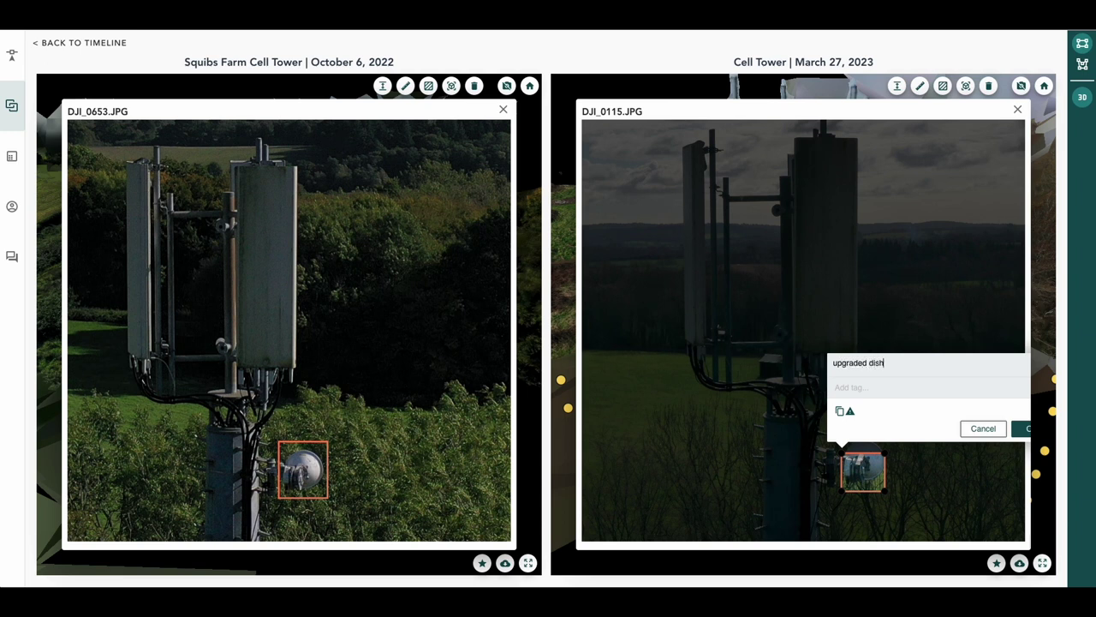
{"action": "left_click", "coordinate": [1030, 431]}
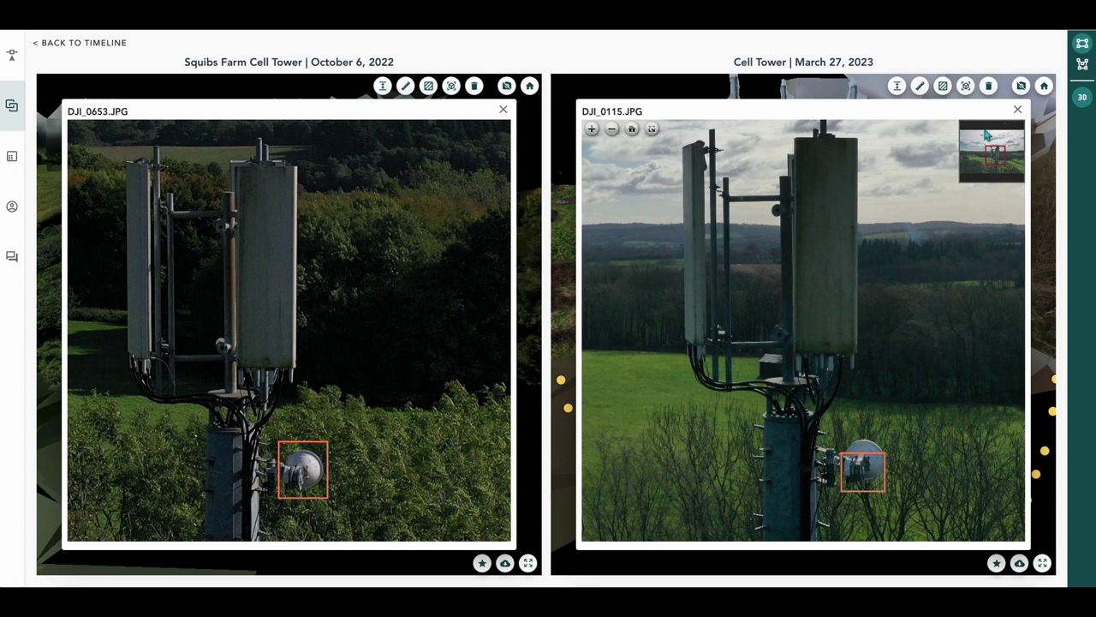
Step: Close both annotated photos, then preview and close photos DJI_0620 (2022) and DJI_0082 (2023)
{"action": "left_click", "coordinate": [1018, 111]}
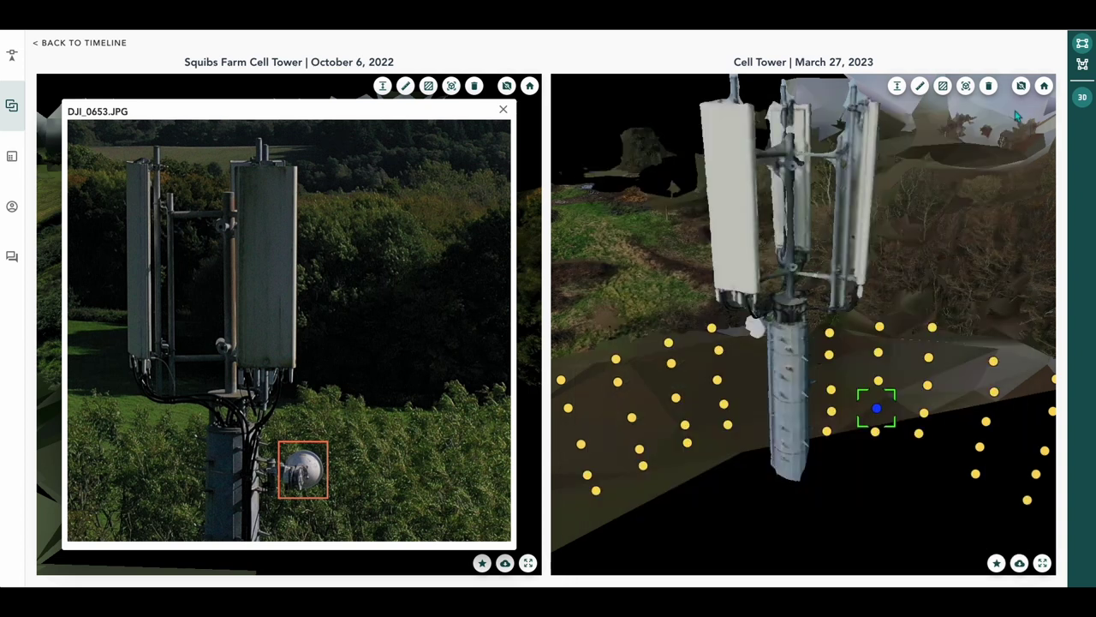
{"action": "left_click", "coordinate": [504, 110]}
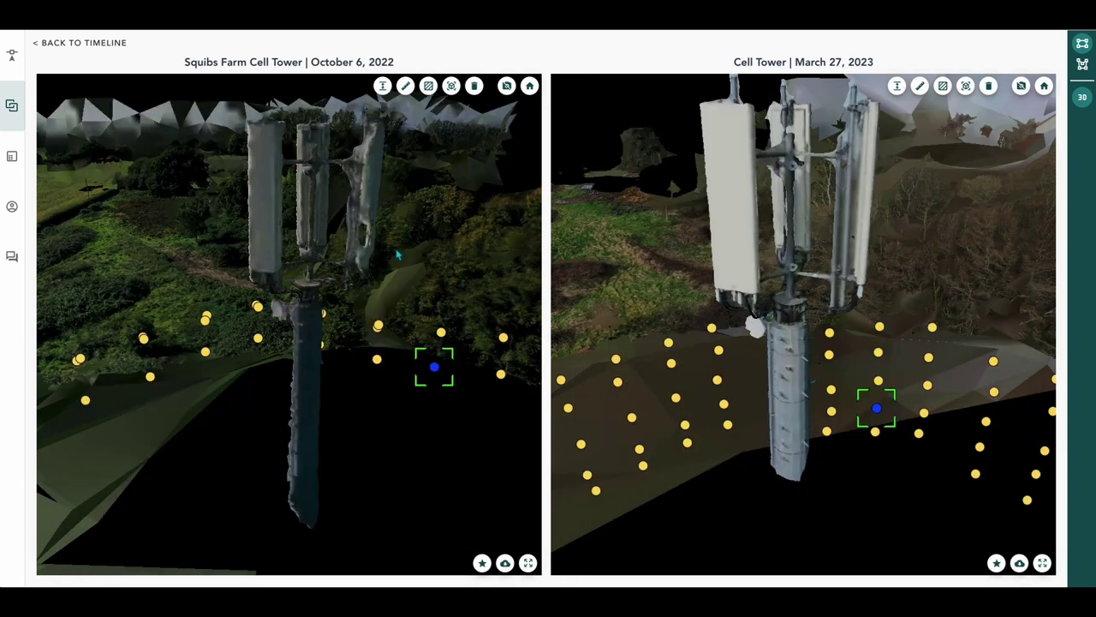
{"action": "left_click", "coordinate": [441, 333]}
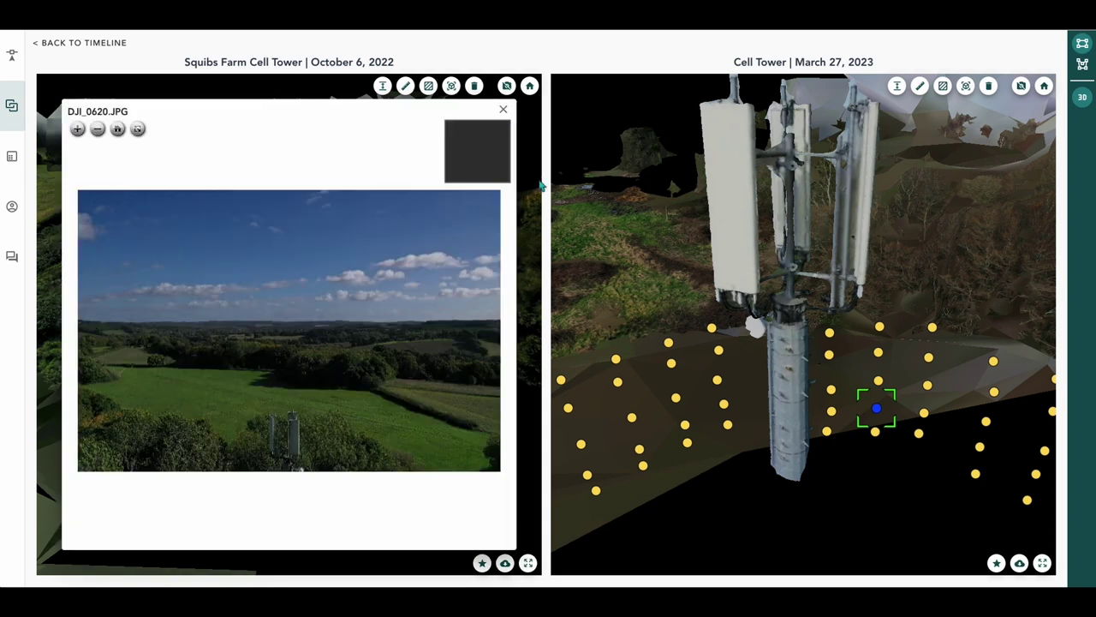
{"action": "left_click", "coordinate": [504, 111]}
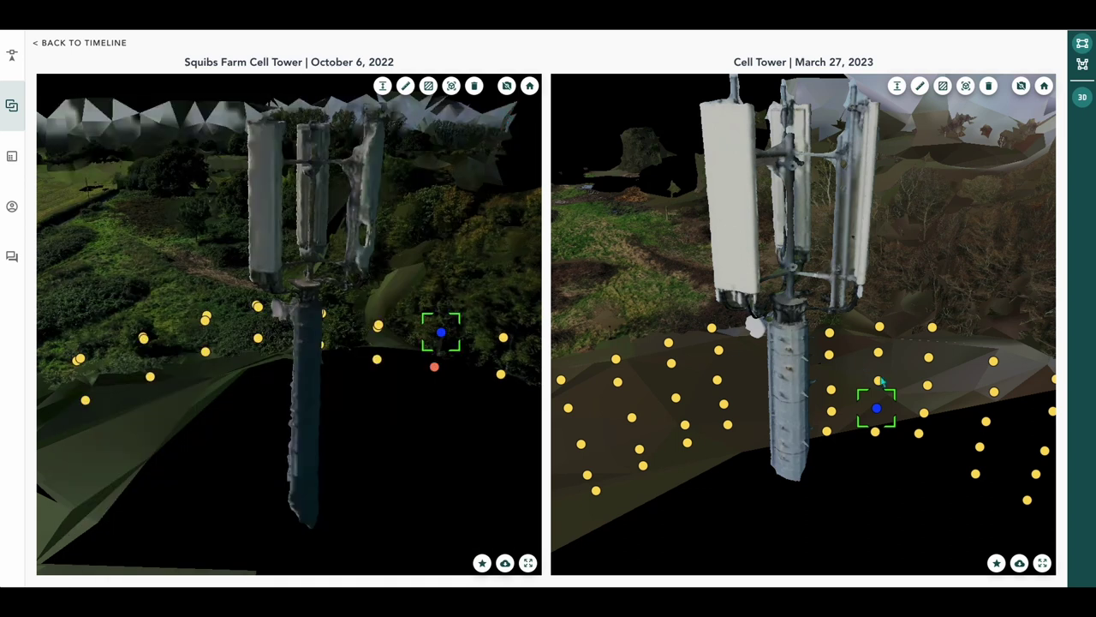
{"action": "left_click", "coordinate": [878, 381]}
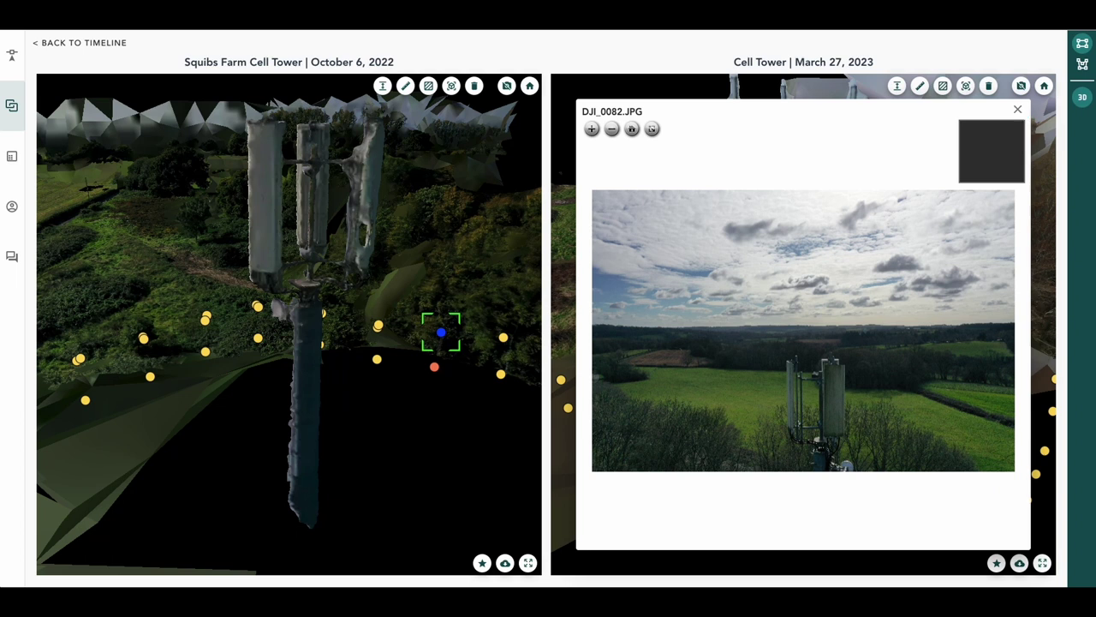
{"action": "left_click", "coordinate": [1018, 110]}
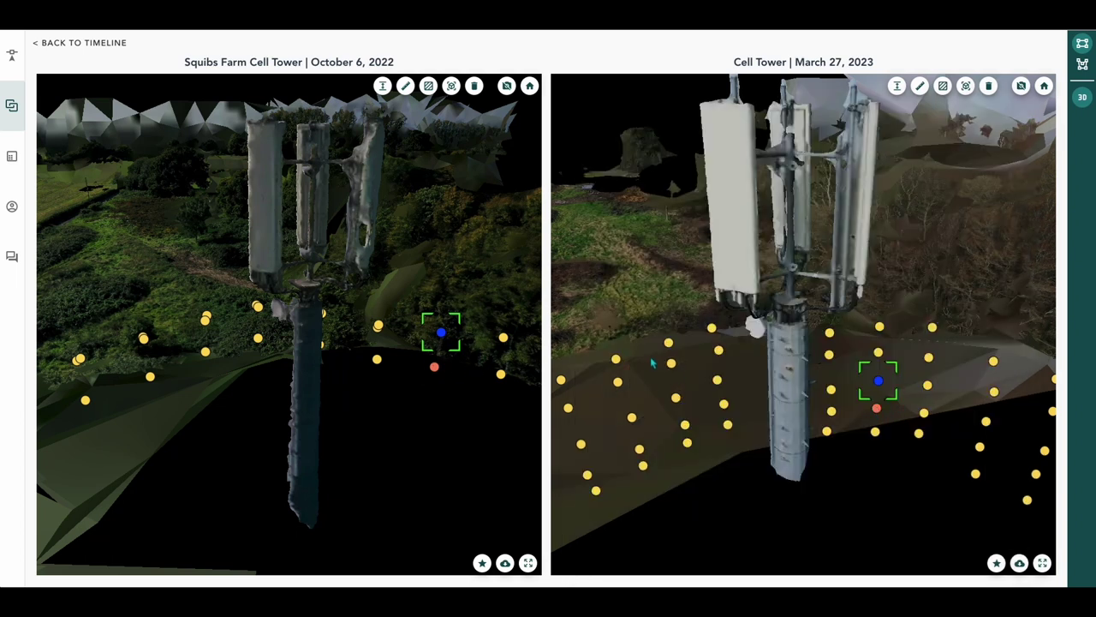
{"action": "left_click", "coordinate": [82, 43]}
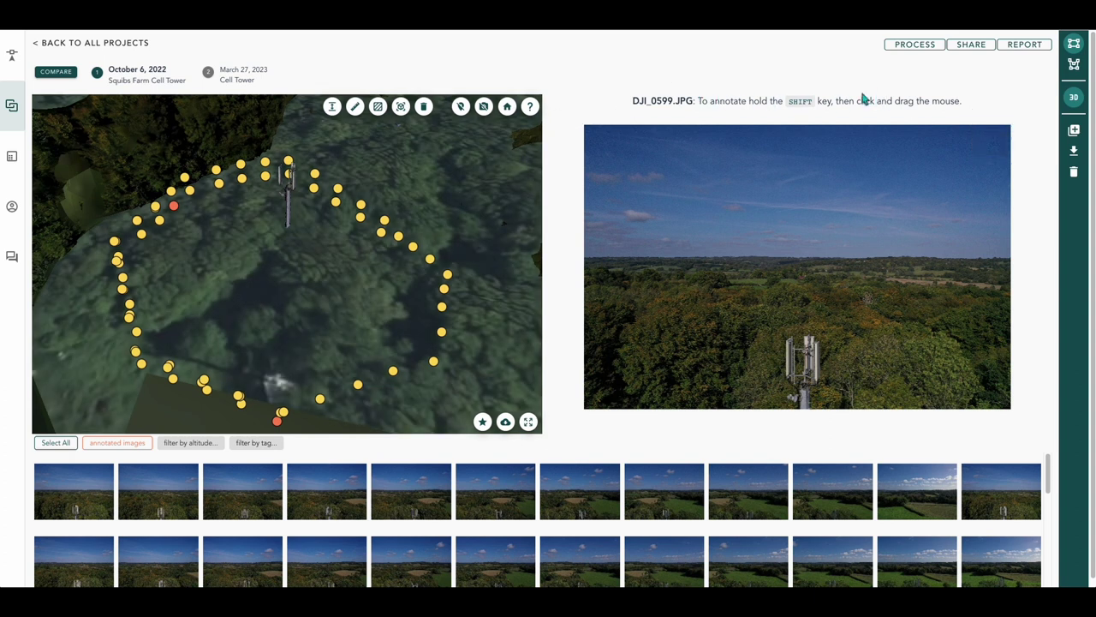
{"action": "left_click", "coordinate": [978, 44]}
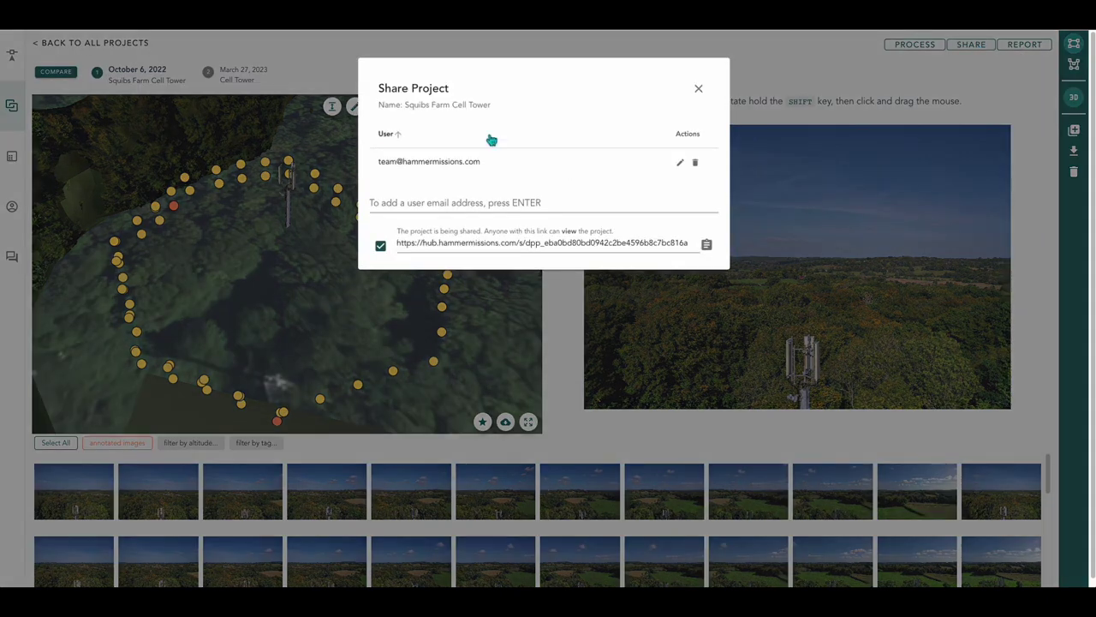
{"action": "left_click", "coordinate": [700, 90]}
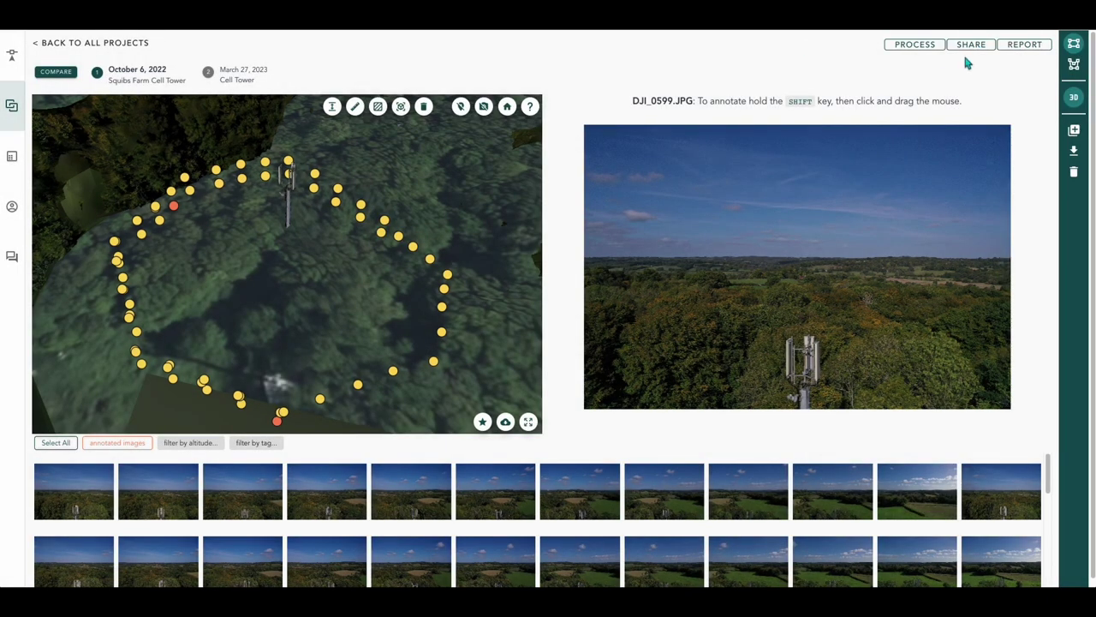
{"action": "left_click", "coordinate": [1021, 48]}
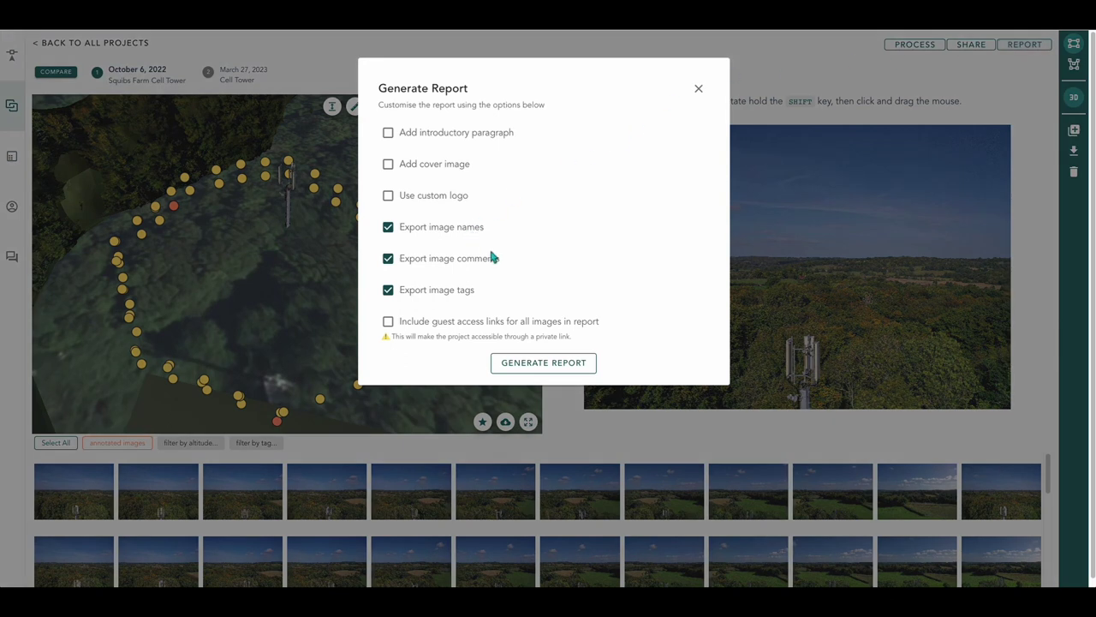
{"action": "left_click", "coordinate": [699, 90]}
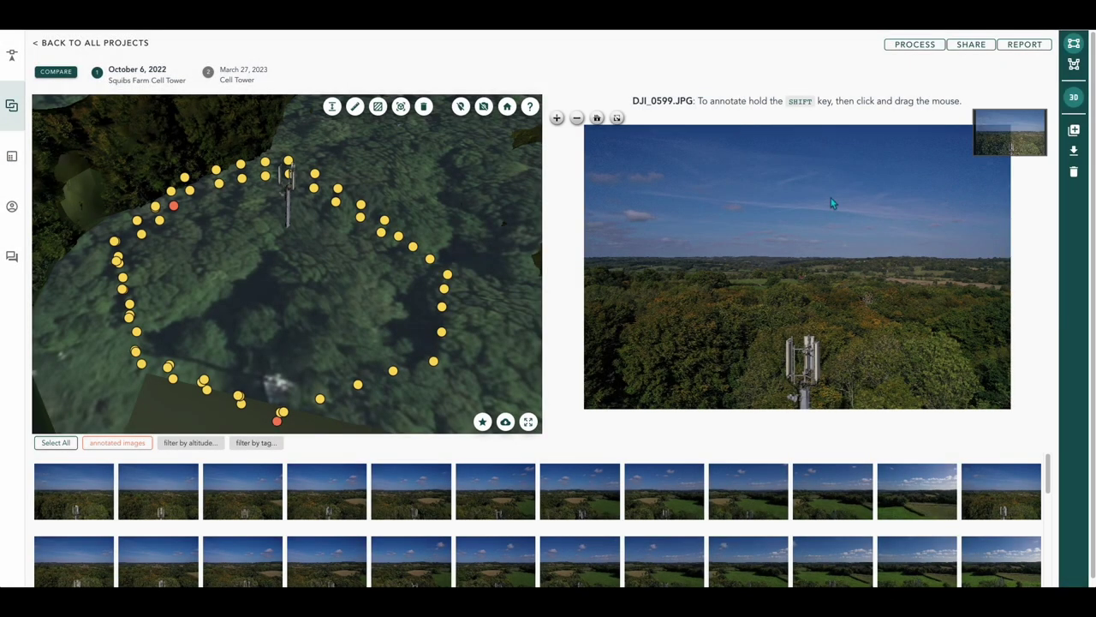